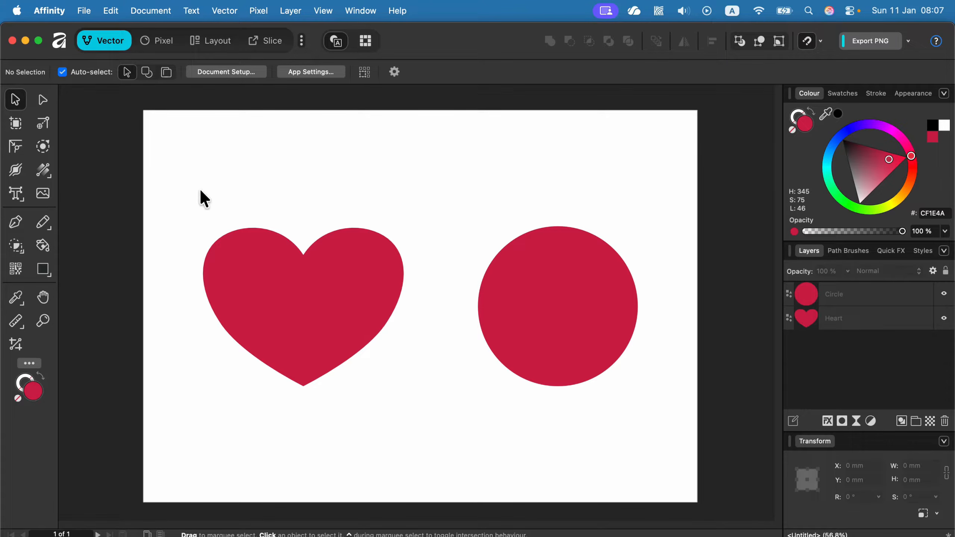
Draw a rectangle about 61 × 141 mm over the left half of the circle and fill it with blue.
click(50, 272)
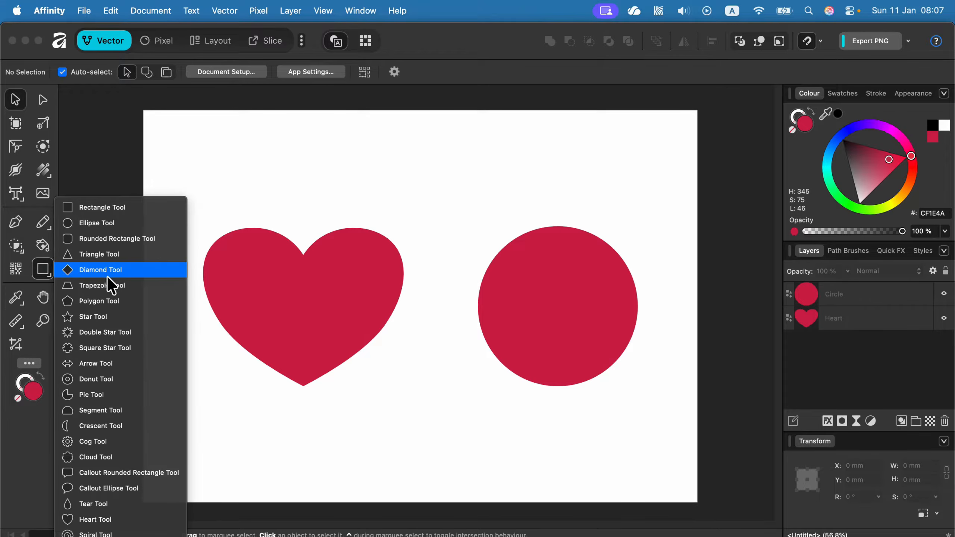
click(154, 208)
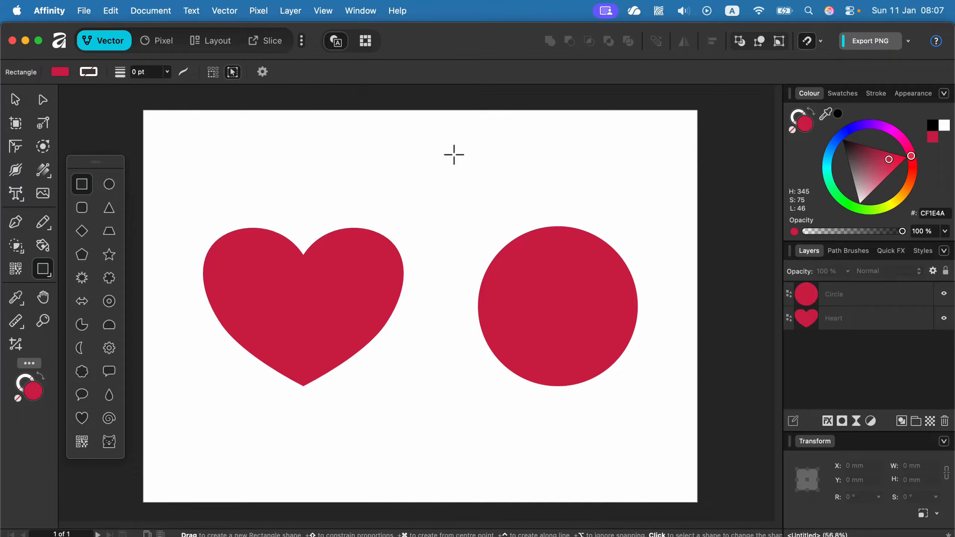
drag(444, 158, 557, 422)
click(835, 140)
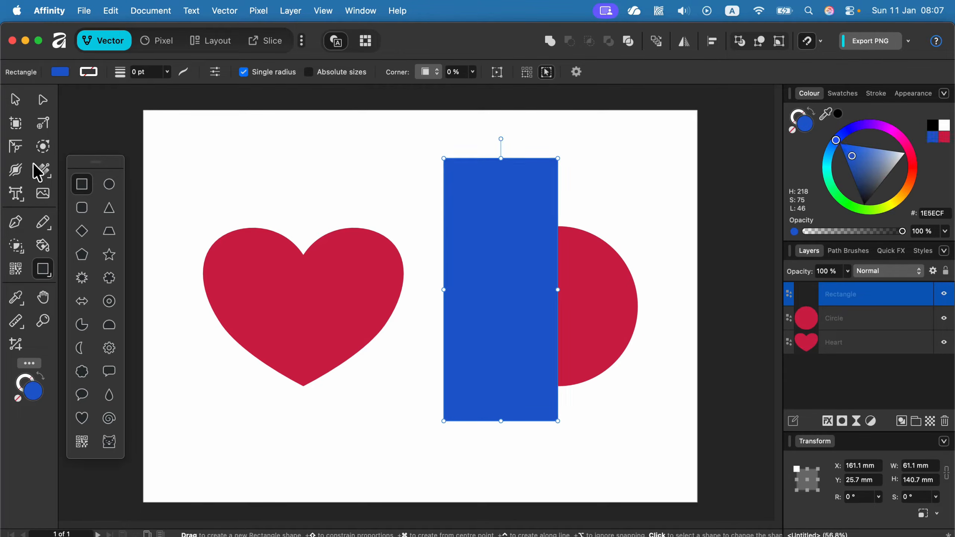
Move the blue rectangle slightly down to about Y 30.2 mm, keeping its edge on the circle's centre.
click(18, 98)
click(572, 275)
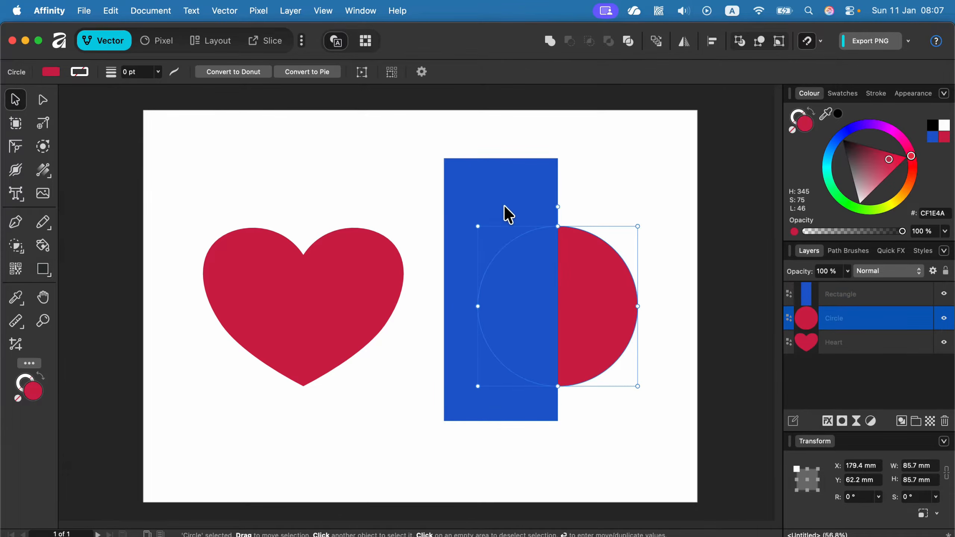
click(507, 214)
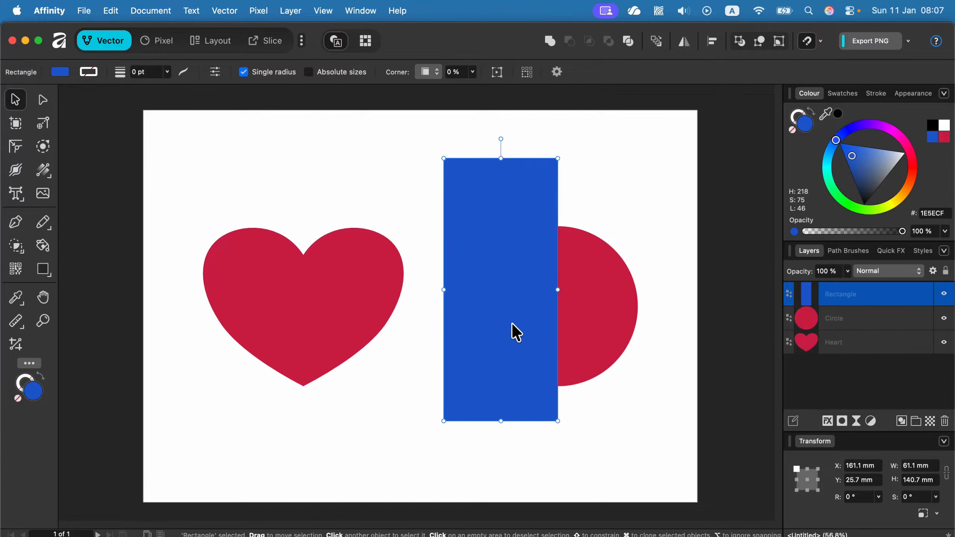
mouse_move(512, 323)
mouse_down()
mouse_move(481, 343)
mouse_move(511, 334)
mouse_up()
click(575, 307)
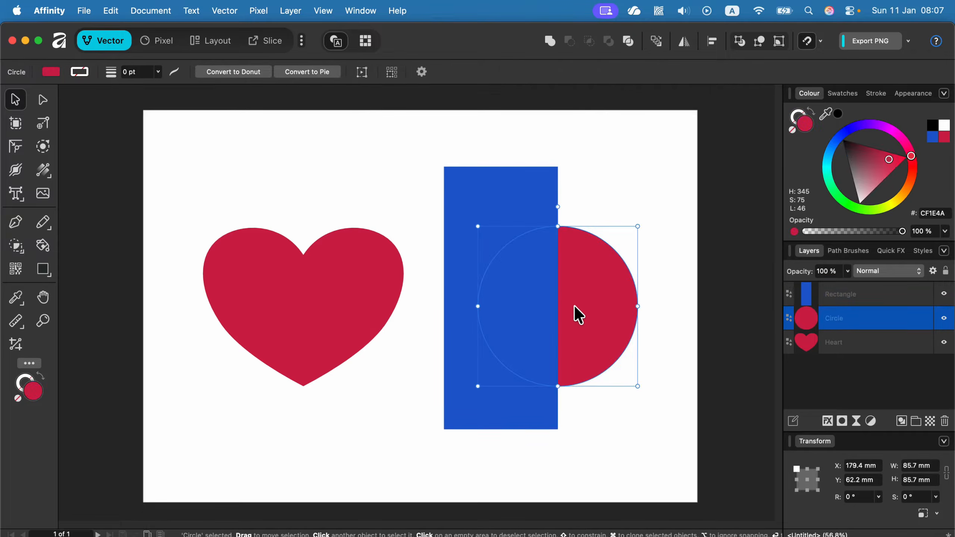
click(486, 380)
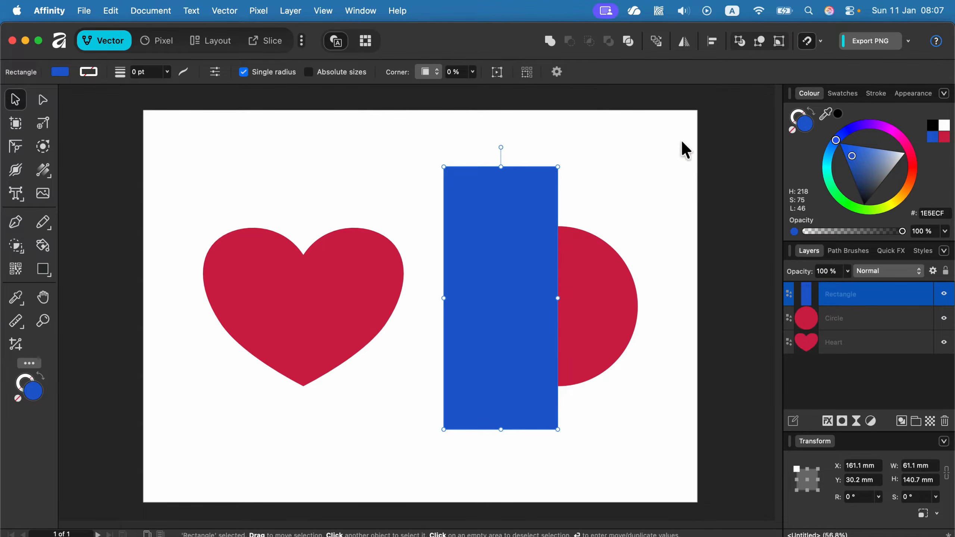
Create the circle's right half as a separate shape with Shape Builder, keeping the originals, and move it up to the right.
drag(682, 132, 423, 486)
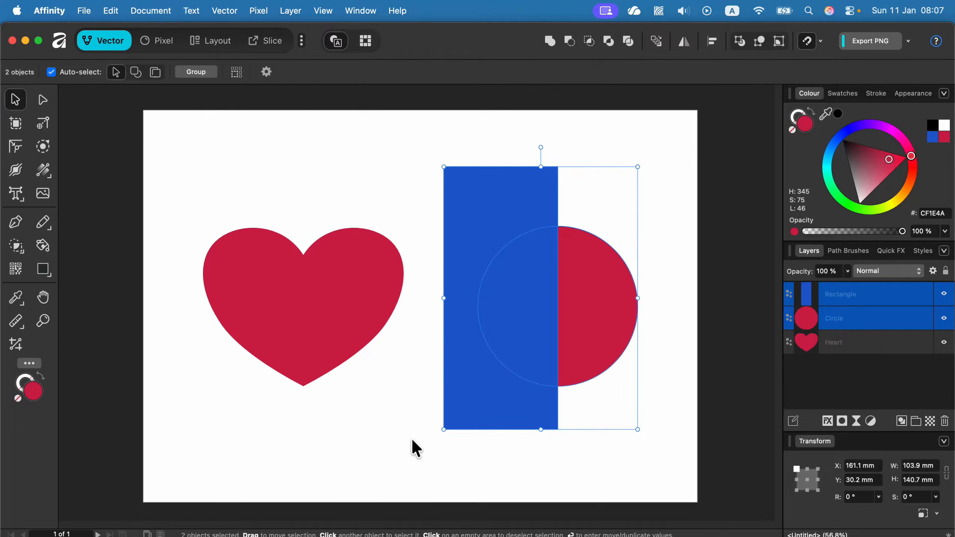
click(15, 247)
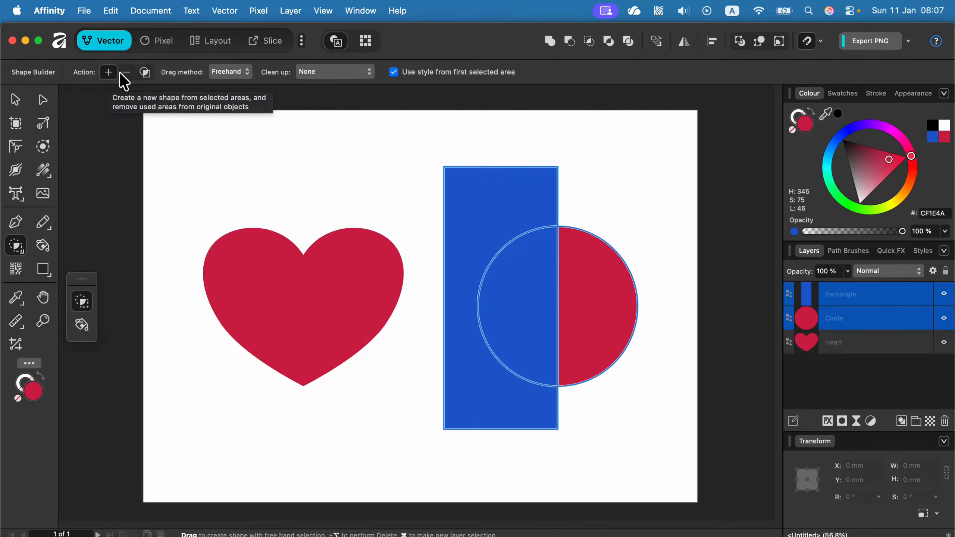
click(147, 73)
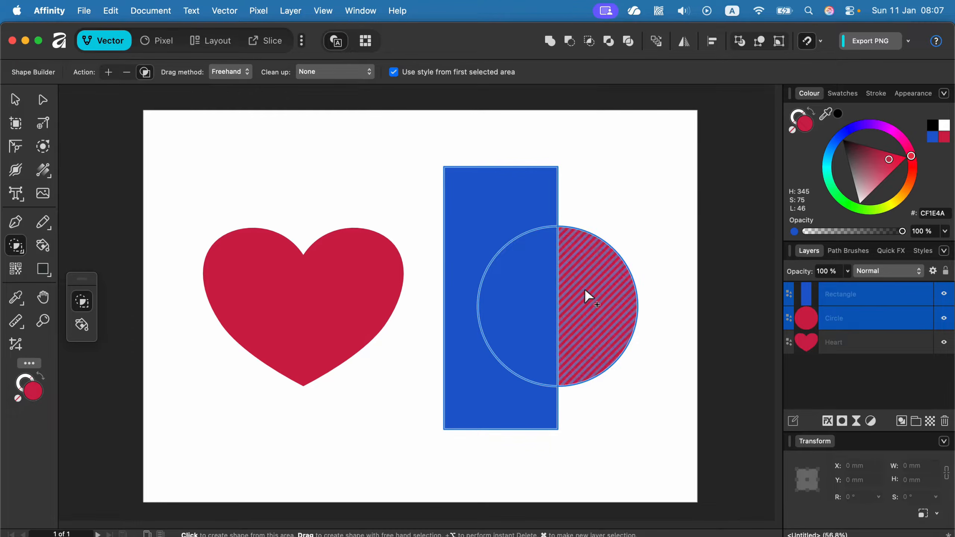
click(598, 292)
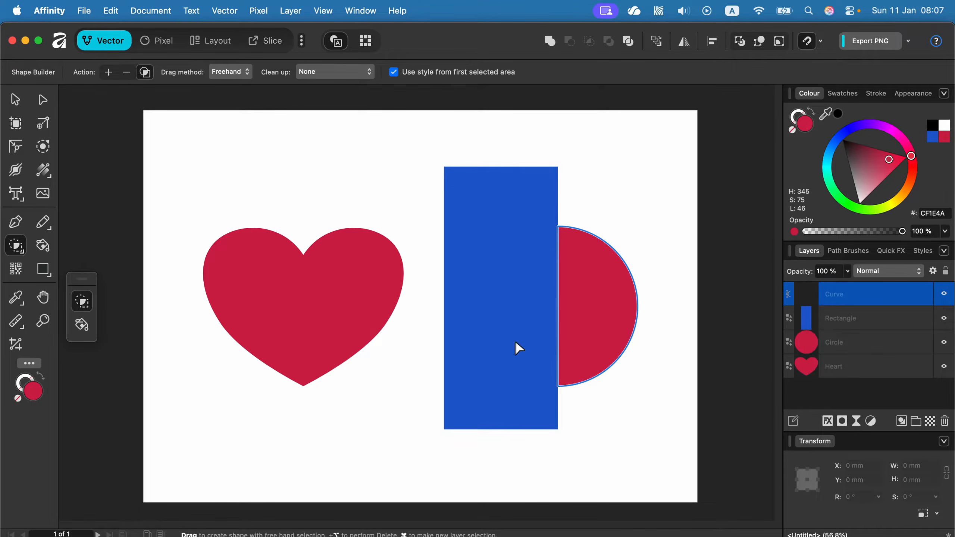
click(11, 99)
drag(596, 359, 670, 248)
Create the circle's left half from its overlap with the rectangle using Shape Builder, and move it against the red half.
click(605, 299)
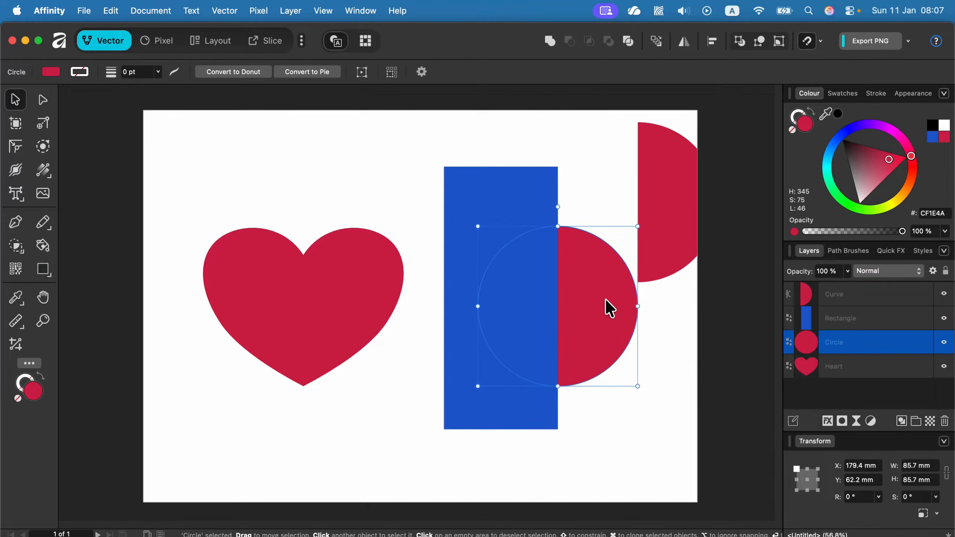
shift+click(511, 199)
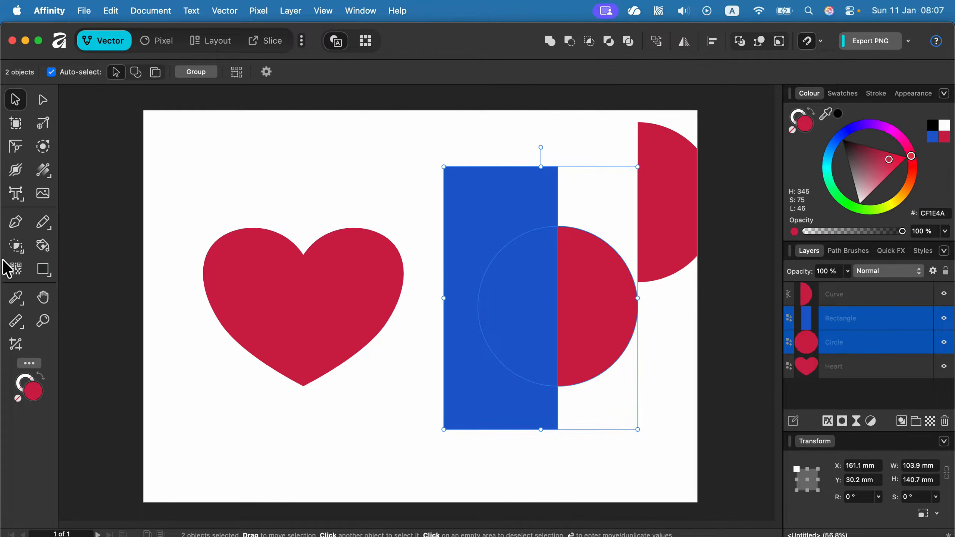
click(15, 246)
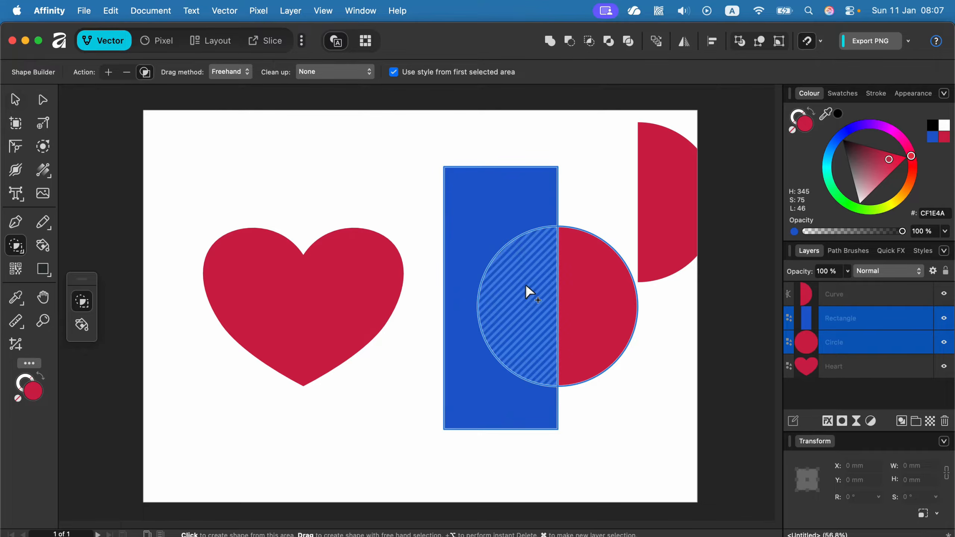
click(527, 288)
click(16, 100)
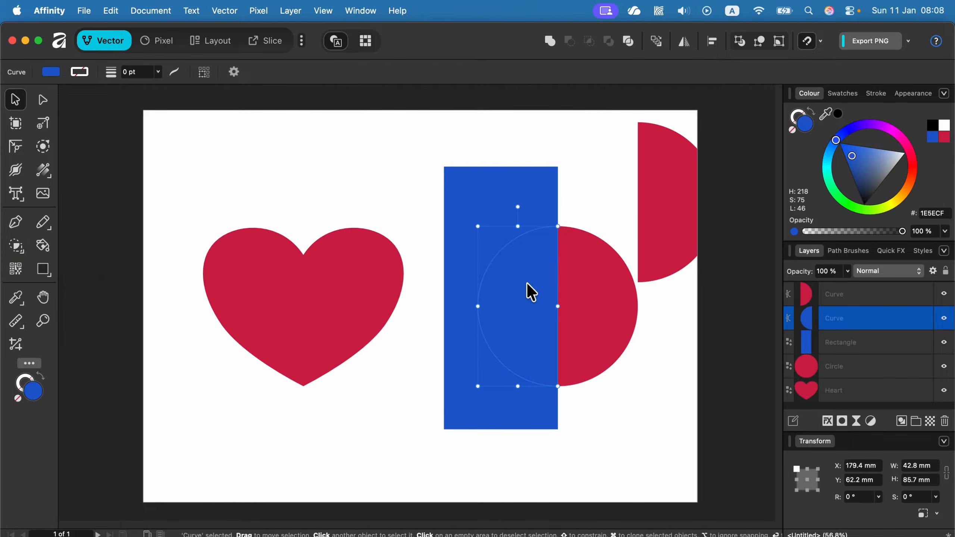
drag(528, 292, 598, 178)
Delete the blue rectangle and the original circle.
click(509, 309)
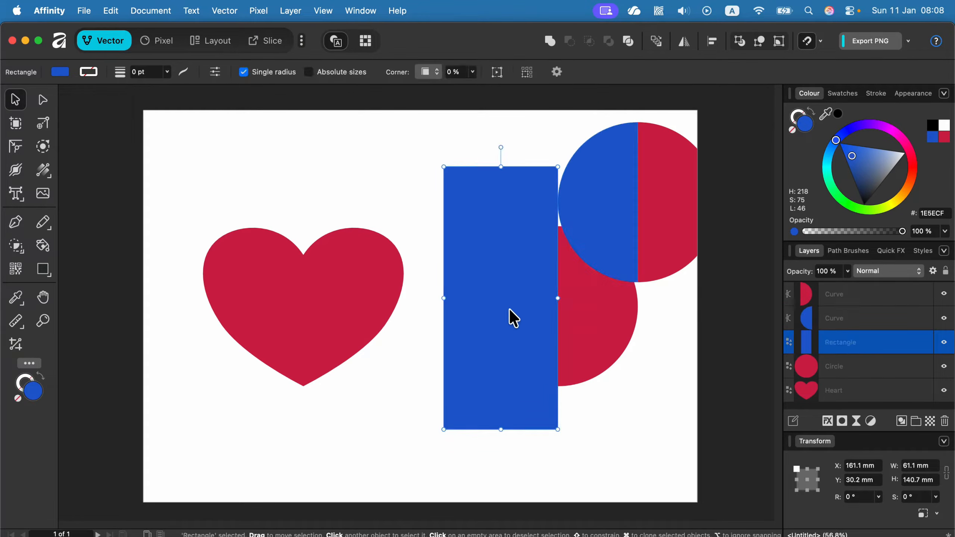
key(BackSpace)
key(BackSpace)
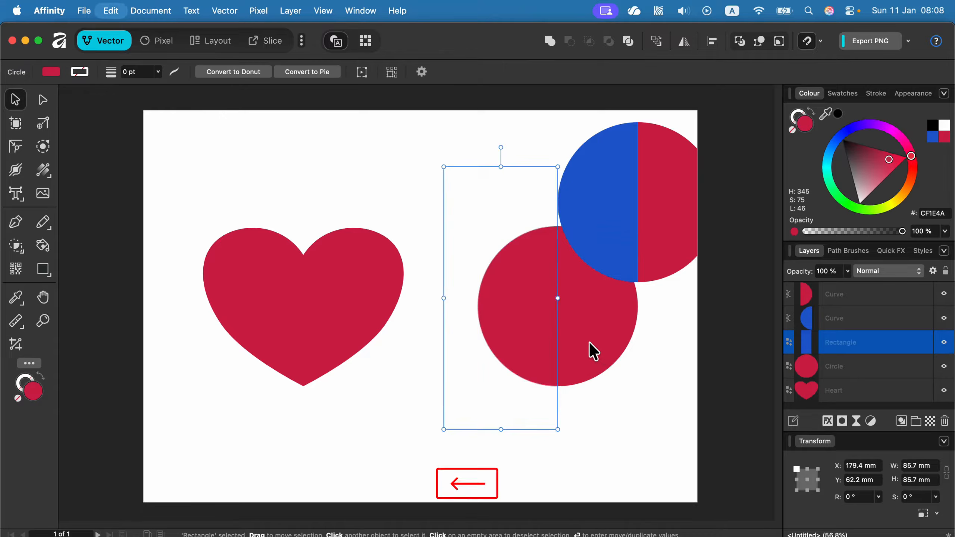
Move the two half circles down beside the heart and nudge the red half right to open a narrow gap.
click(618, 200)
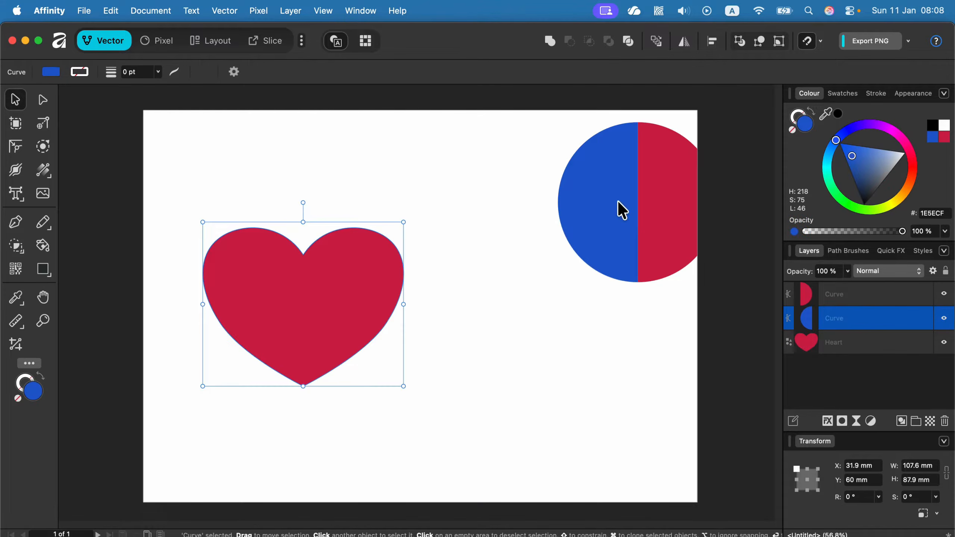
shift+click(666, 194)
drag(662, 230, 589, 334)
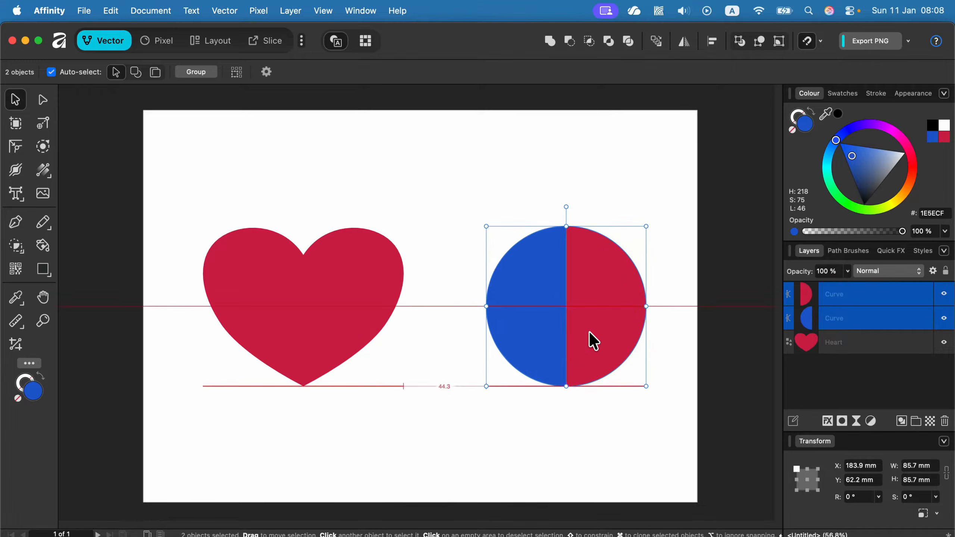
click(629, 173)
click(583, 321)
key(shift+Right)
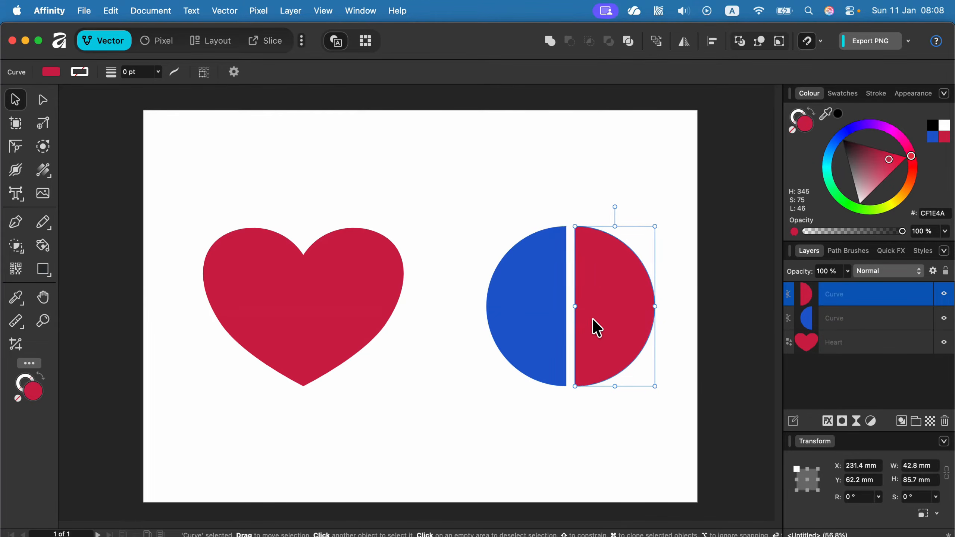
key(Escape)
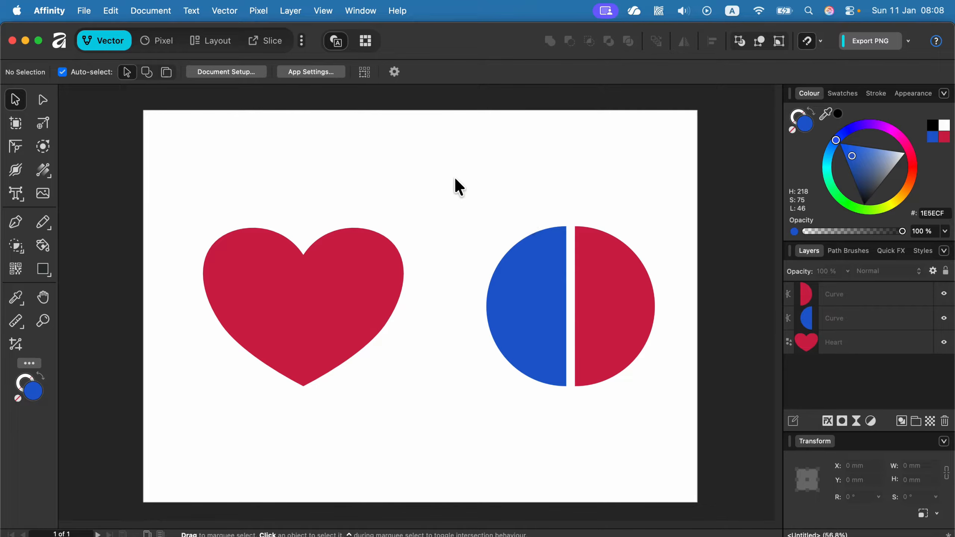
Move both half circles together to the upper-right area of the page and deselect them.
drag(455, 179, 677, 413)
drag(617, 317, 641, 228)
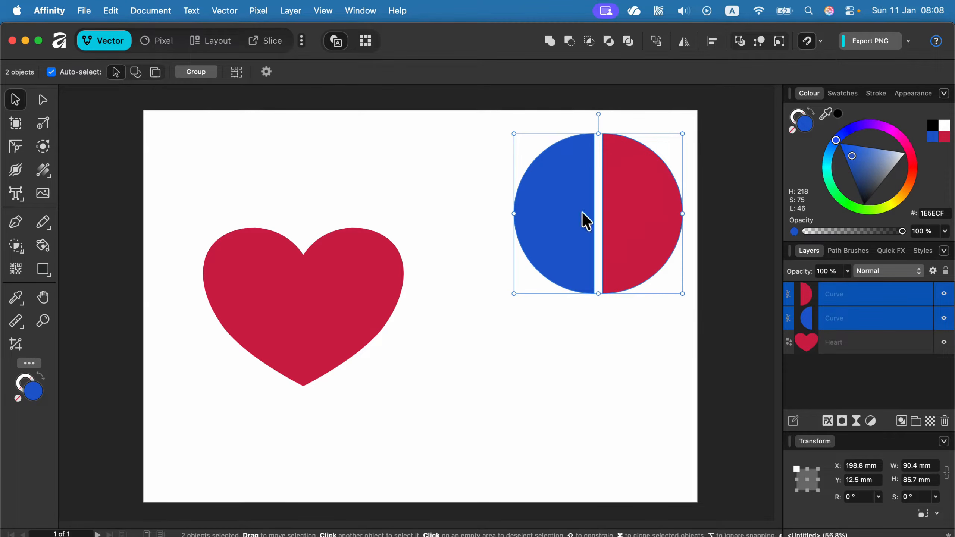
click(564, 384)
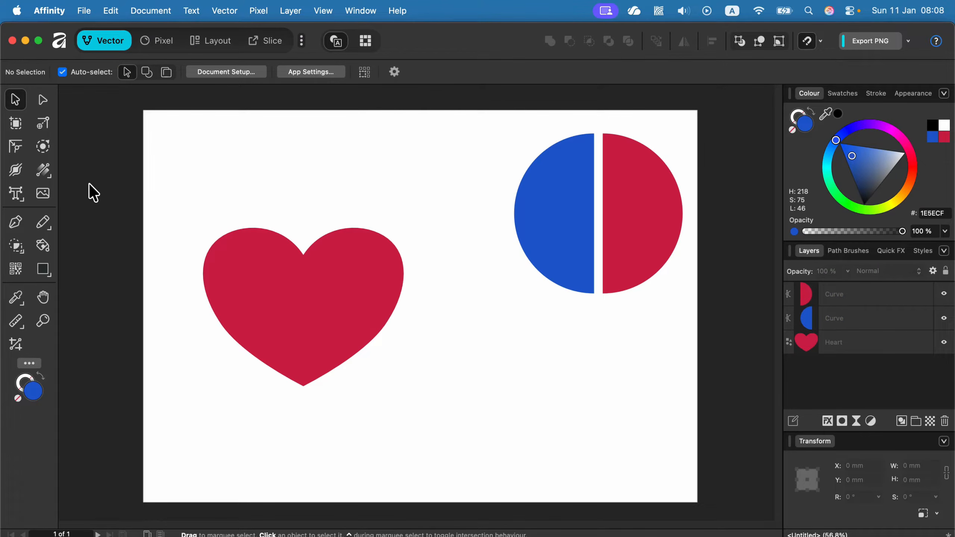
Draw a zigzag line about 98 mm tall down through the heart with the Pencil Tool and set its stroke width to 8.5 pt.
click(48, 229)
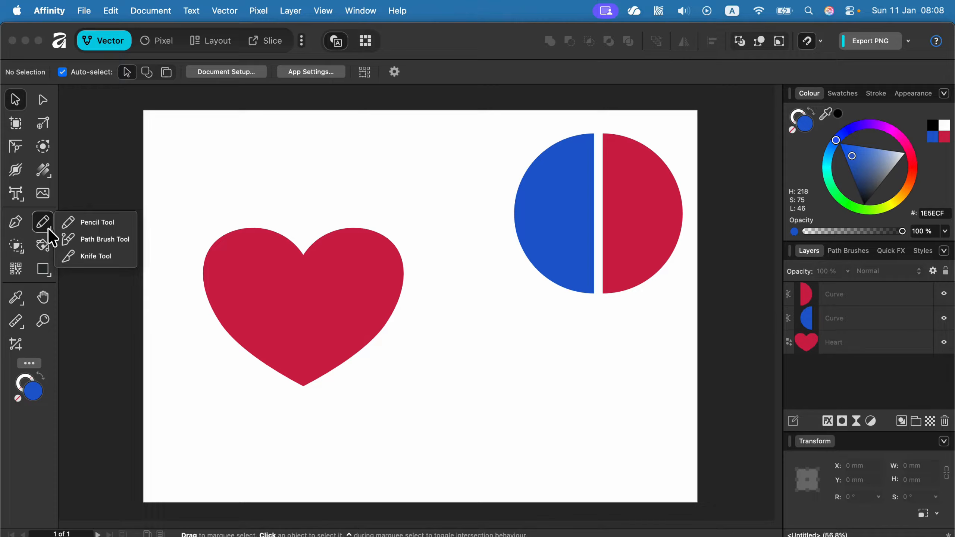
click(94, 224)
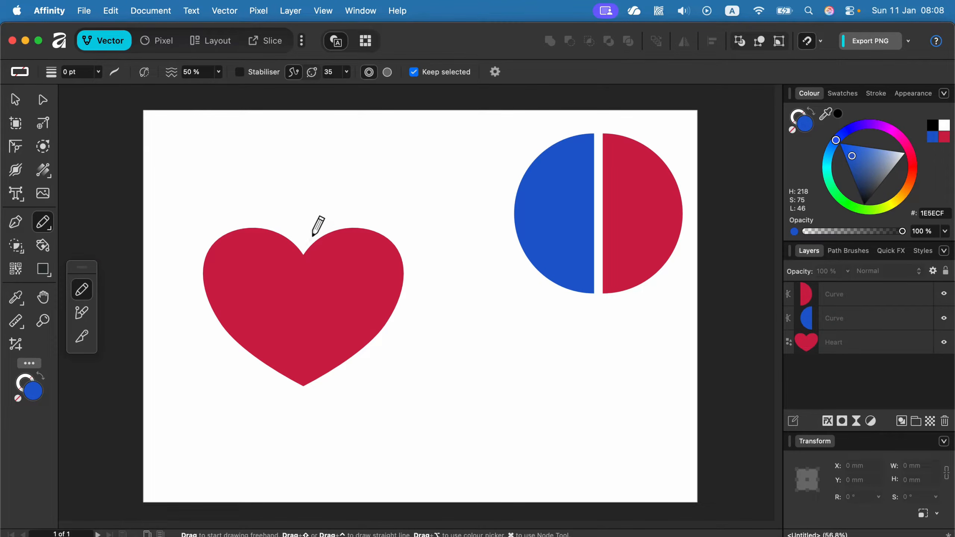
mouse_move(295, 265)
mouse_down()
mouse_move(316, 288)
mouse_move(292, 320)
mouse_move(321, 341)
mouse_move(296, 372)
mouse_move(320, 421)
mouse_up()
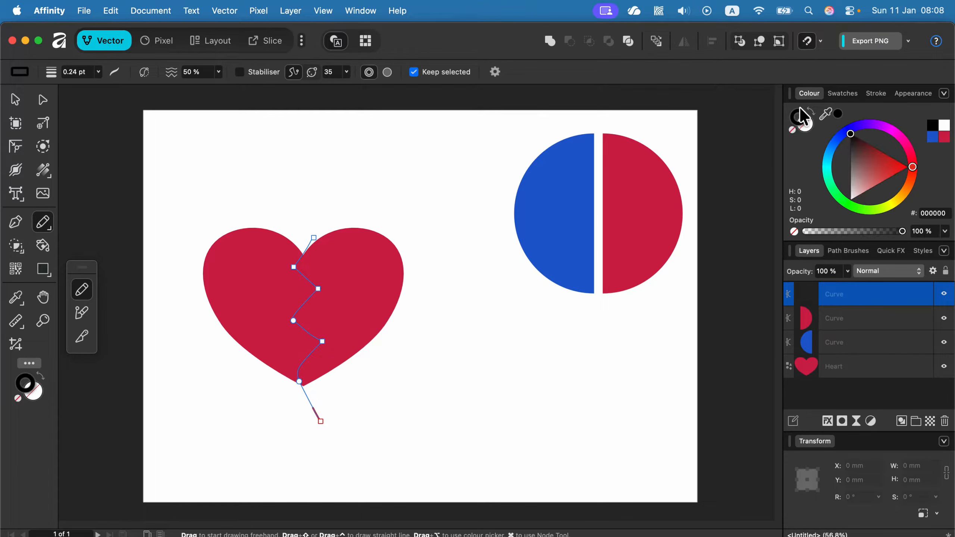
click(878, 93)
click(834, 136)
drag(833, 135, 851, 134)
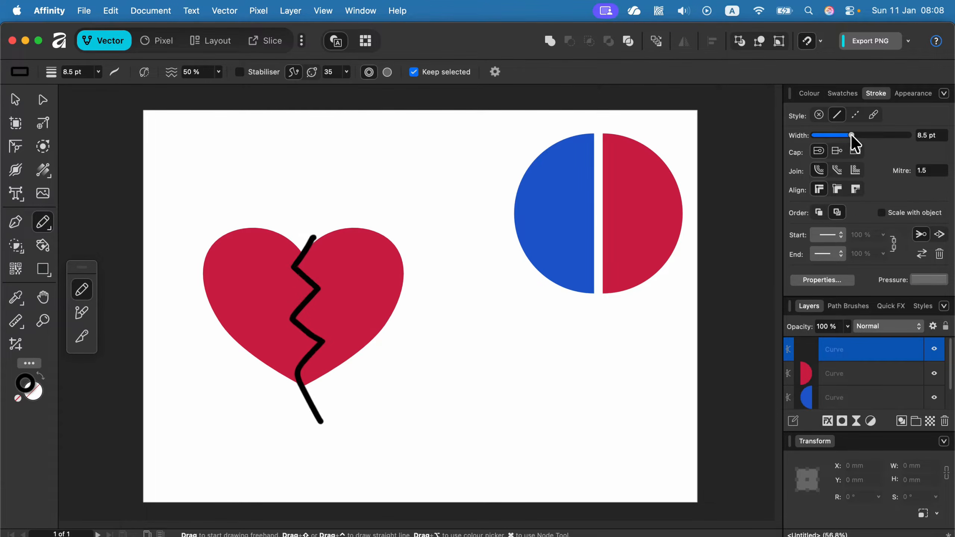
Create the heart's right half along the zigzag with Shape Builder, keeping the originals, and move it down to the right.
click(14, 98)
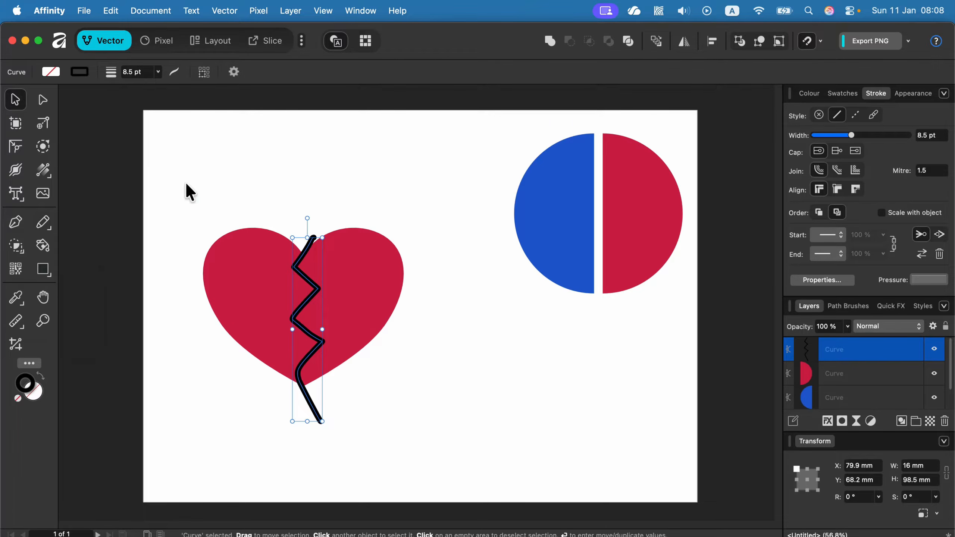
drag(184, 161, 447, 481)
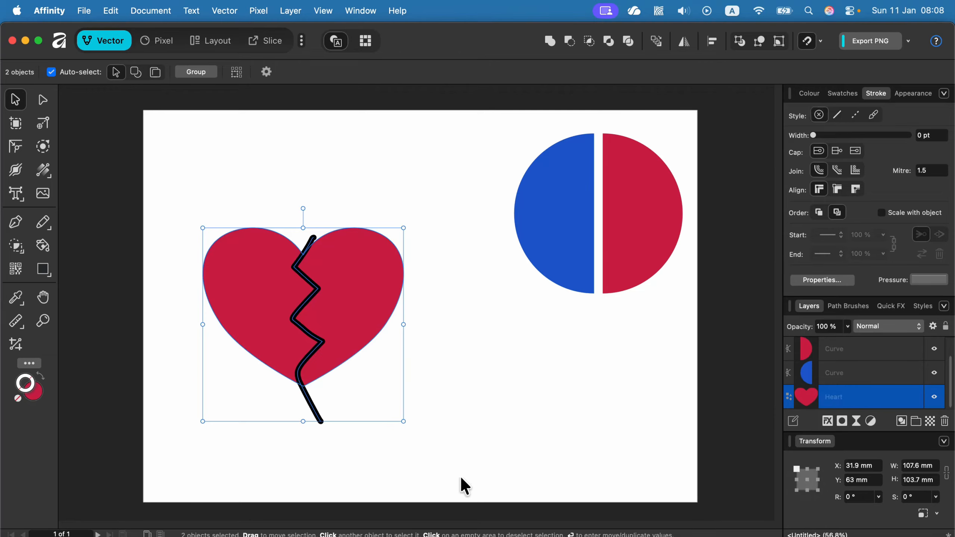
click(15, 246)
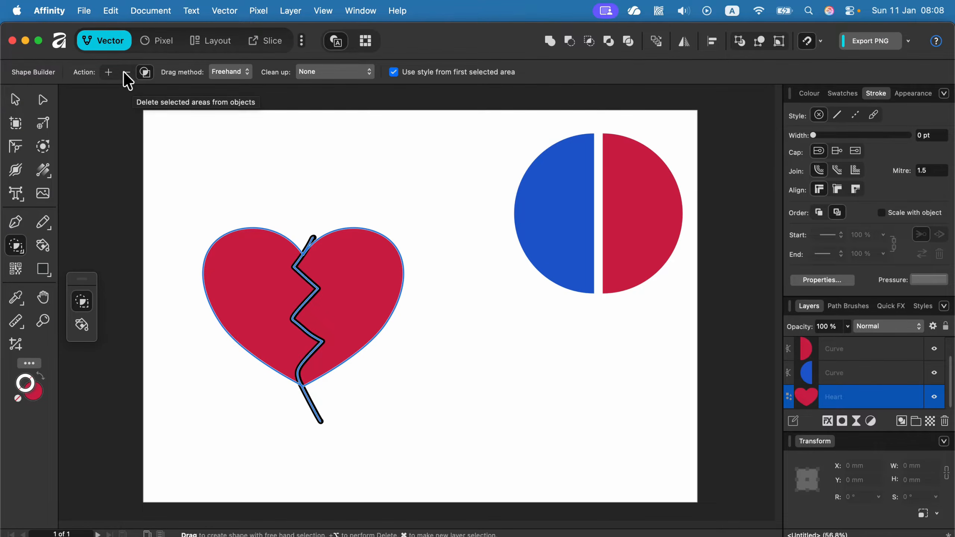
click(145, 74)
click(361, 238)
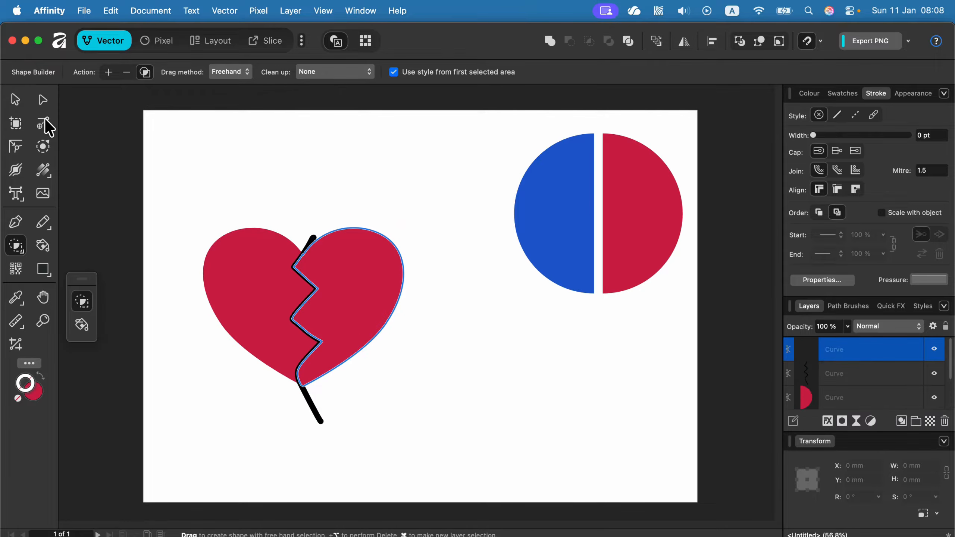
click(15, 100)
drag(382, 292, 534, 356)
Create the heart's left half along the zigzag with Shape Builder, with Clean up set to All unused geometry.
drag(153, 168, 429, 488)
click(15, 249)
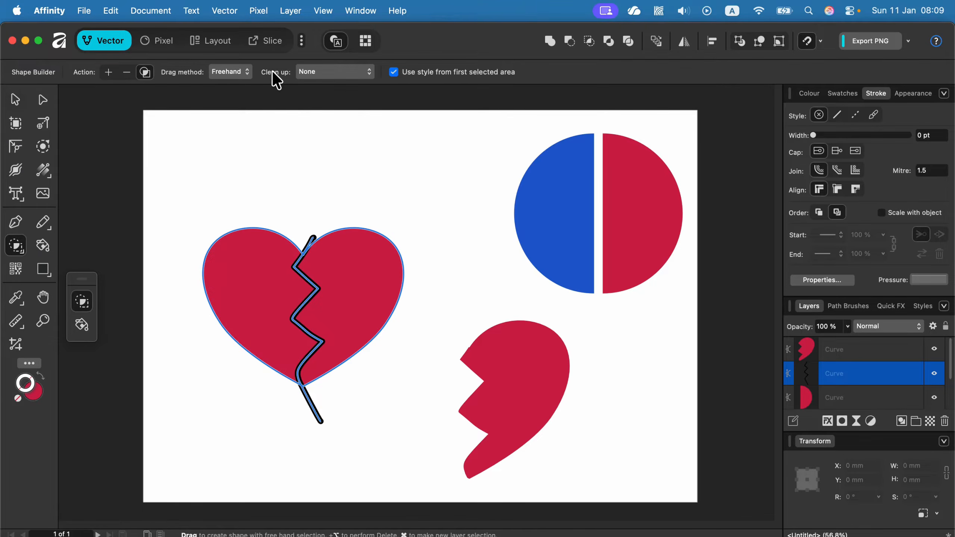
click(331, 72)
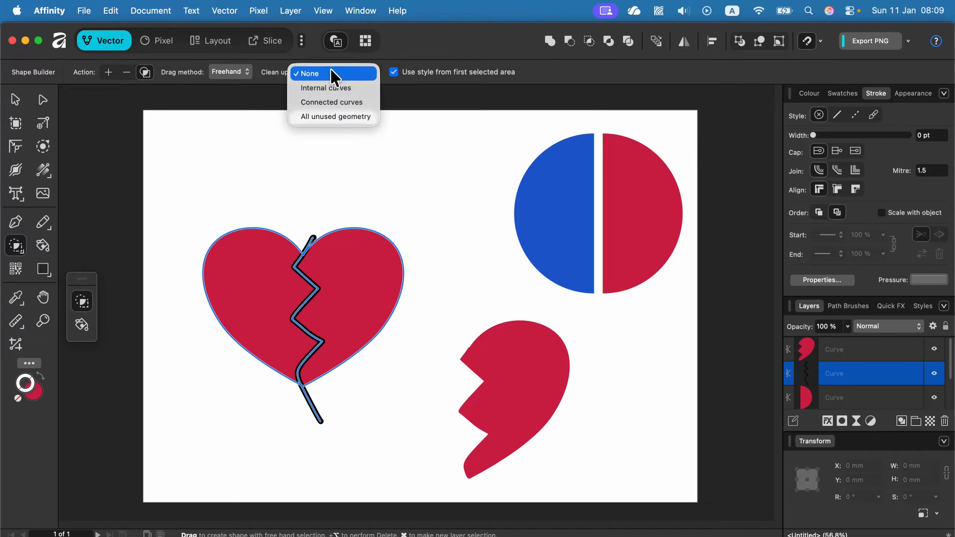
click(339, 117)
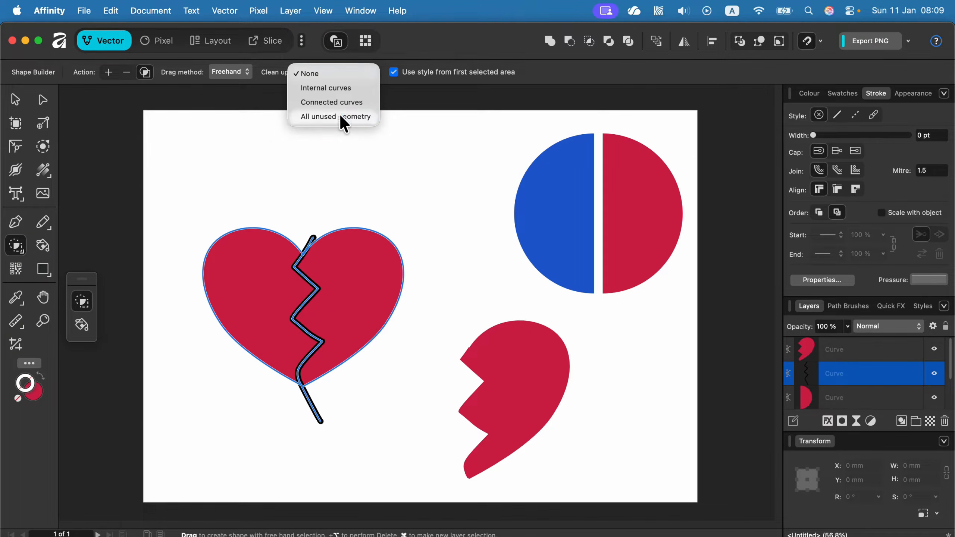
click(244, 265)
key(v)
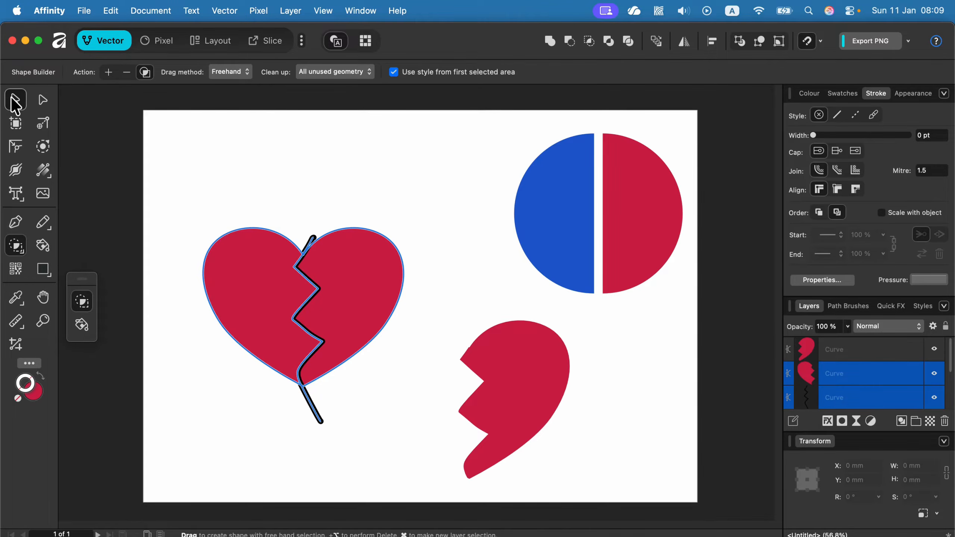
Move the heart's newly cut left half down beside the separated right half, leaving a narrow gap between them.
click(265, 188)
click(269, 286)
drag(269, 286, 394, 396)
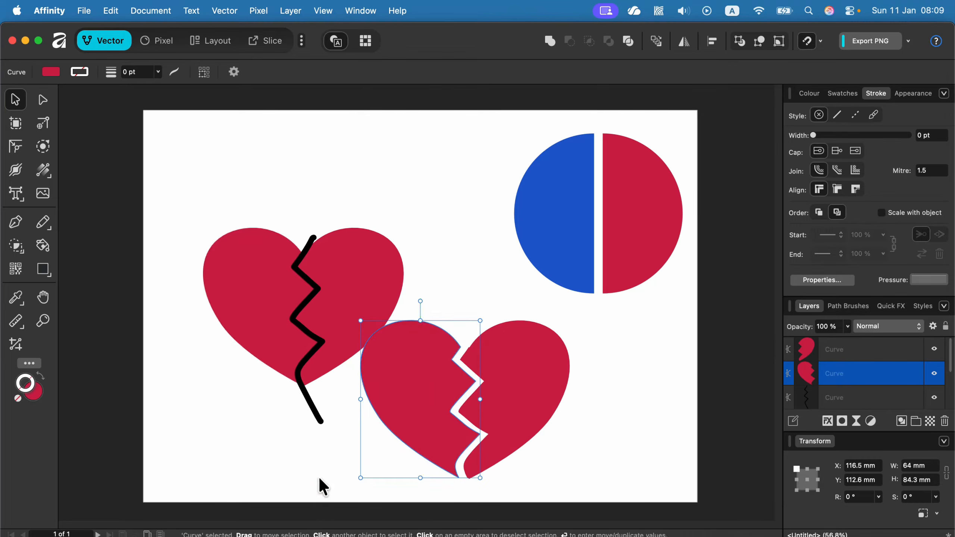
Delete the two cut heart halves, leaving the original heart and its zigzag line on the page.
click(291, 502)
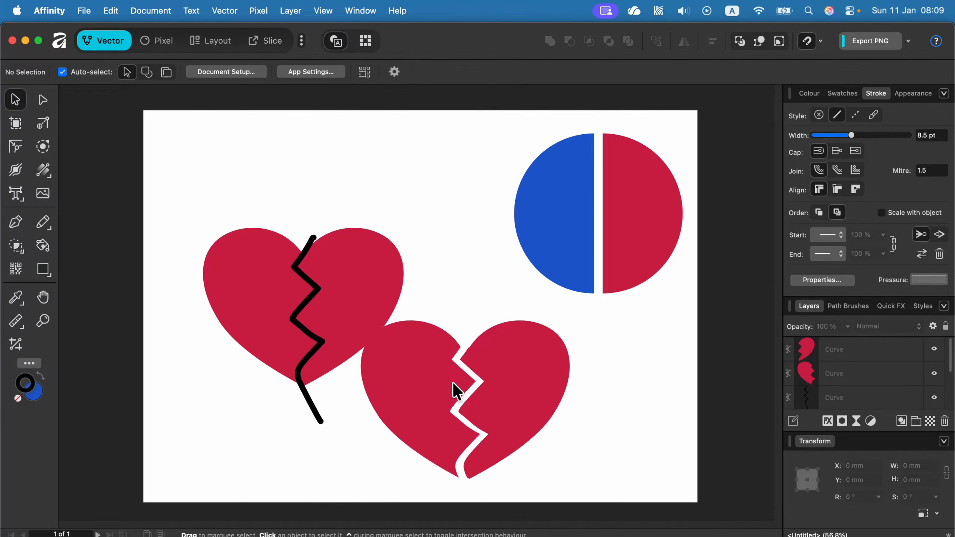
drag(617, 312, 417, 518)
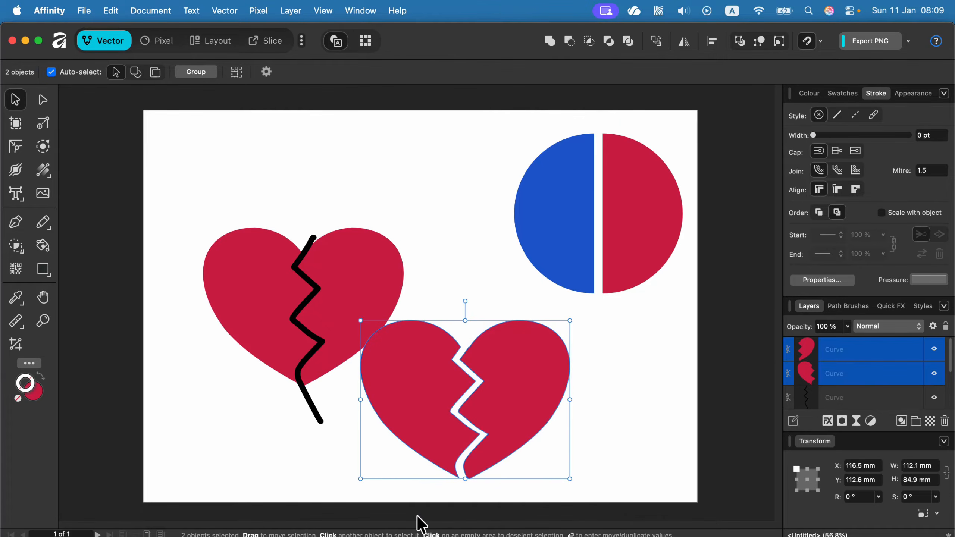
key(BackSpace)
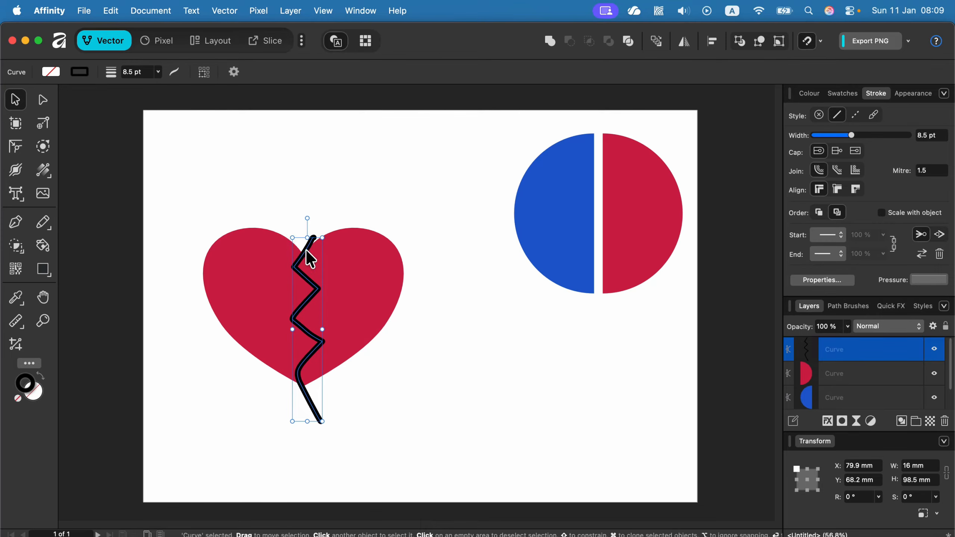
Reshape the zigzag line over the heart with the Node Tool by repositioning its inner nodes into wider bends.
click(42, 100)
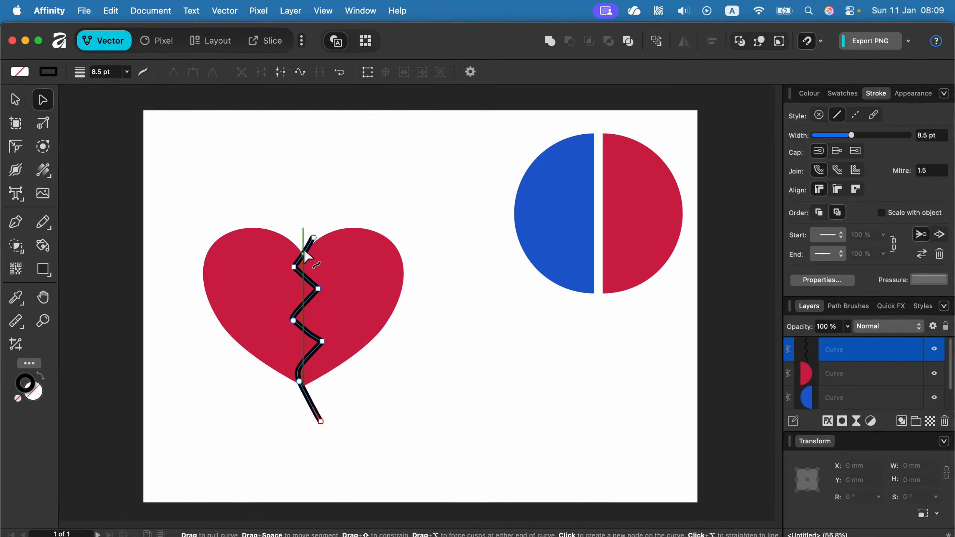
drag(294, 267, 331, 254)
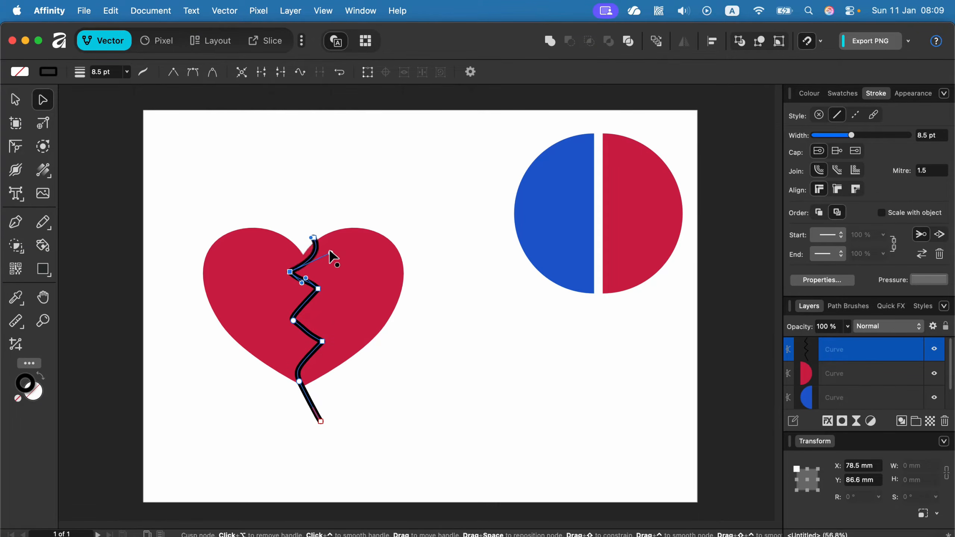
click(319, 288)
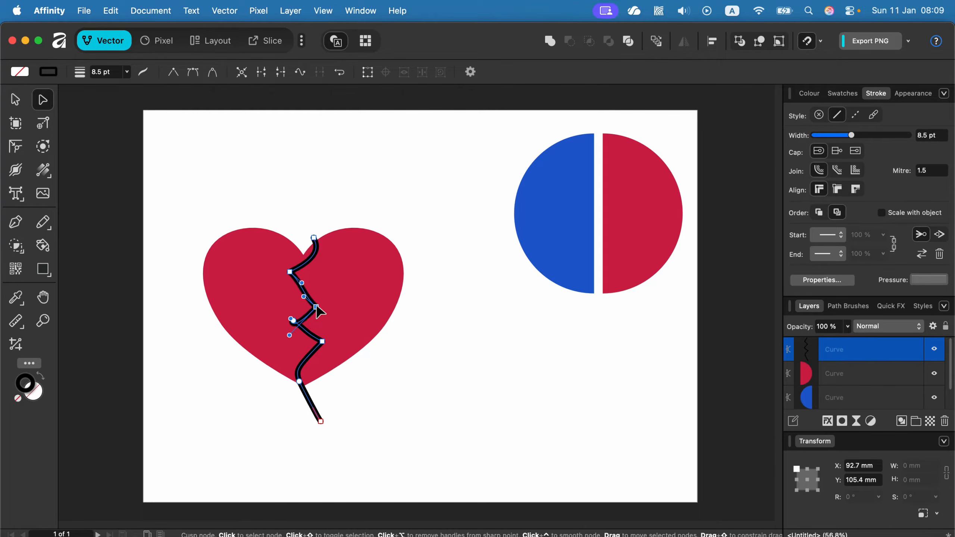
key(BackSpace)
drag(294, 320, 337, 307)
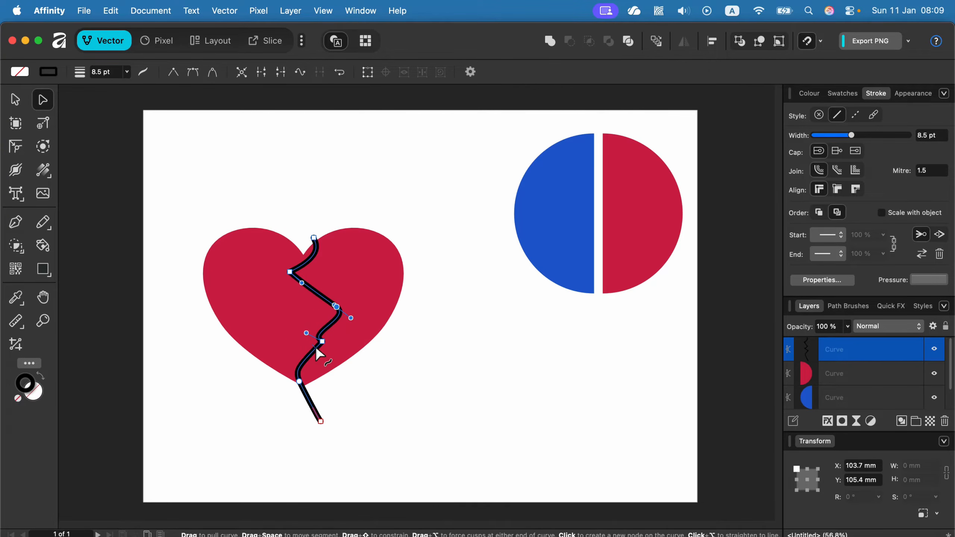
drag(322, 342, 274, 327)
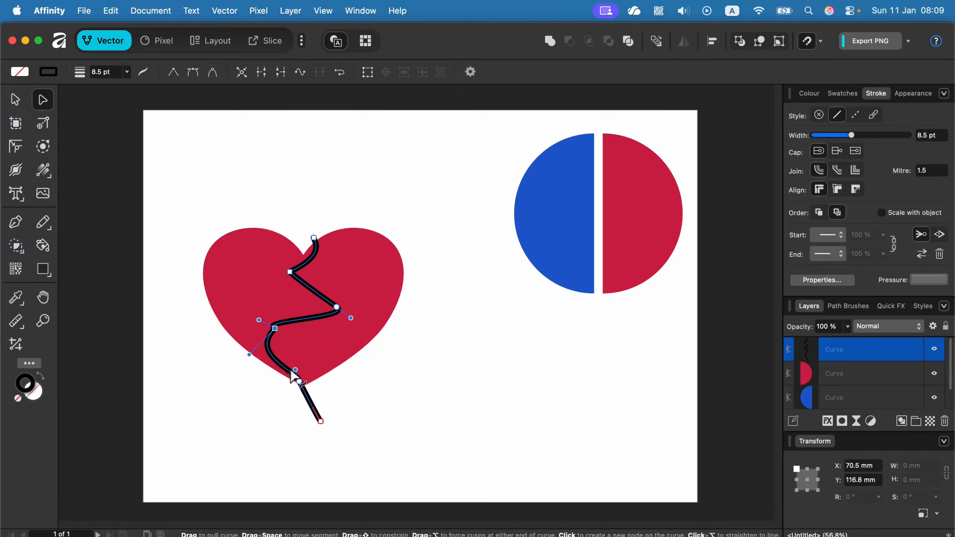
Delete the heart together with its zigzag line.
click(15, 99)
click(218, 211)
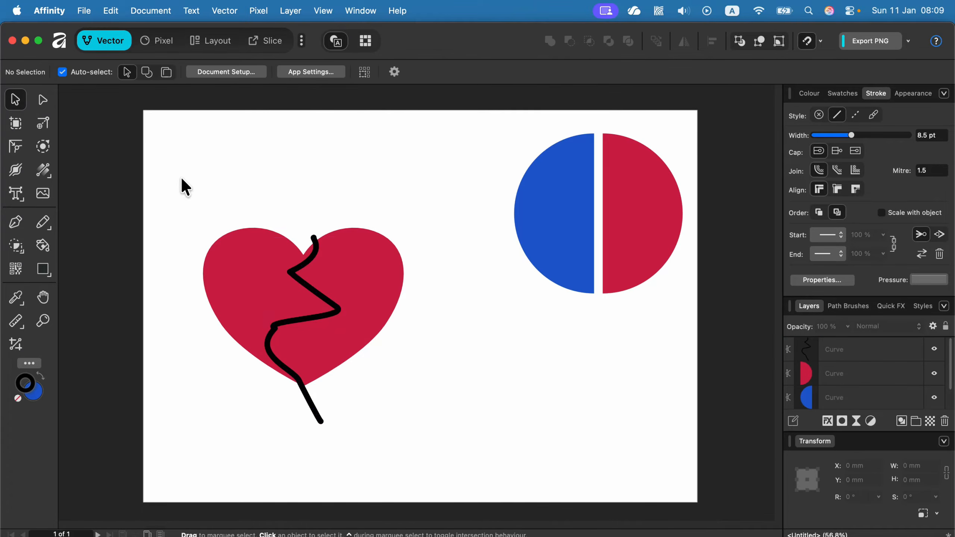
drag(181, 176, 462, 500)
key(BackSpace)
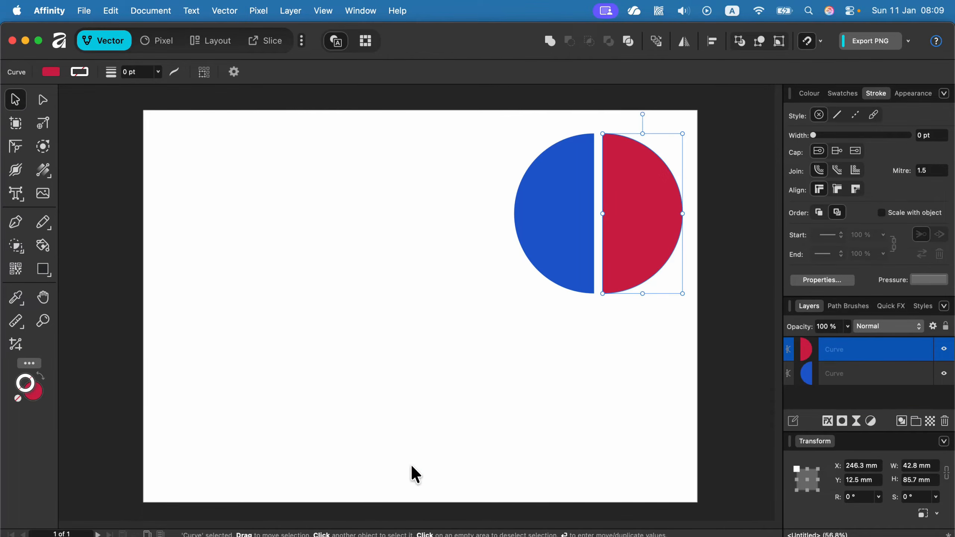
Draw a five-sided polygon about 119 mm wide beside the split circle with the Polygon Tool and remove its stroke.
click(43, 269)
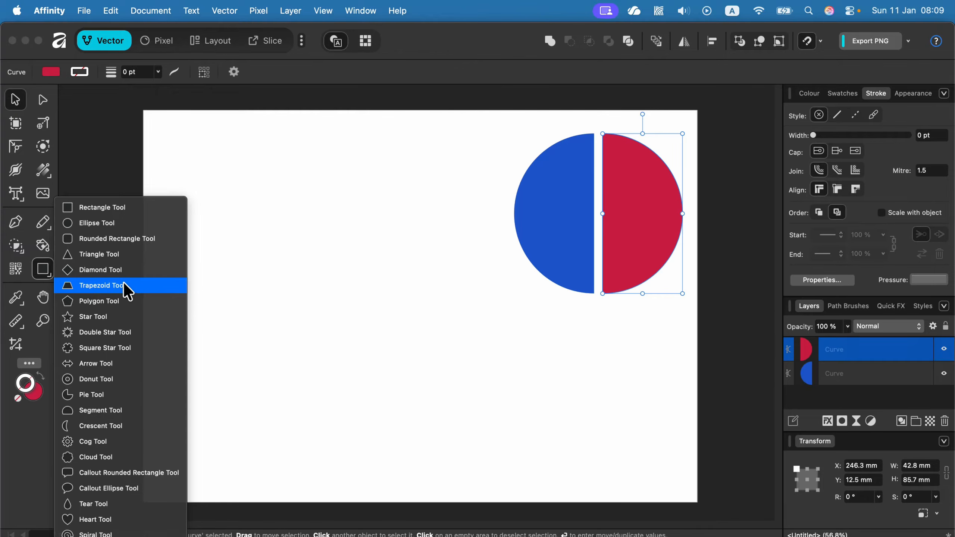
click(99, 301)
drag(210, 204, 449, 414)
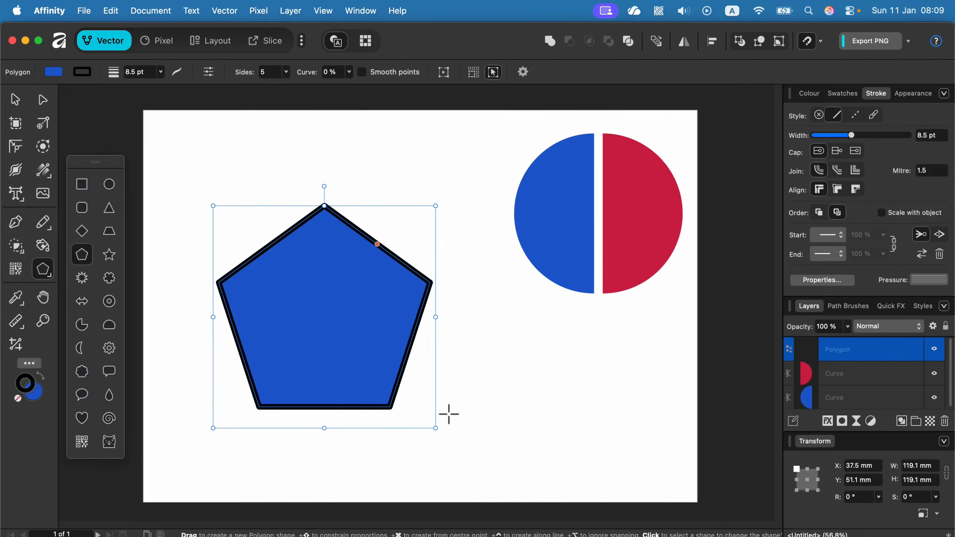
click(809, 93)
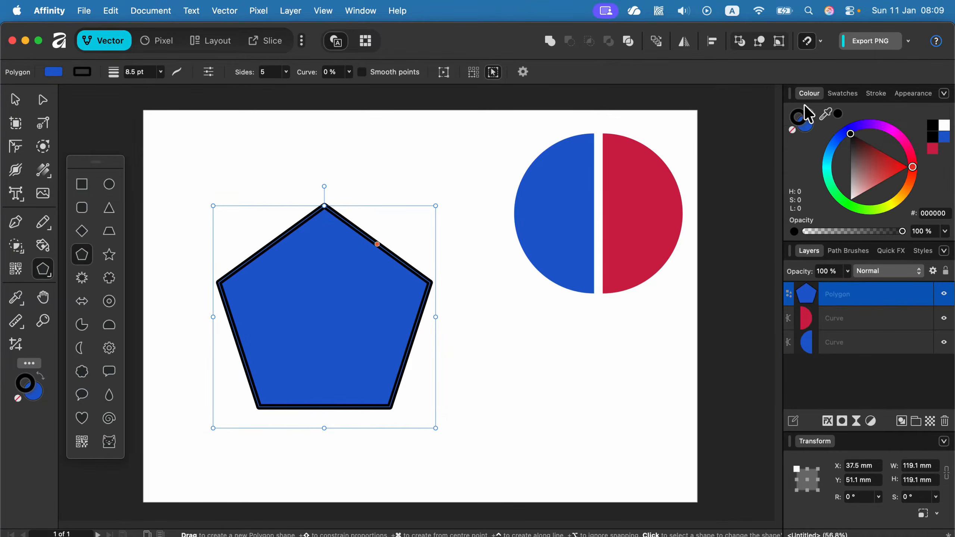
click(793, 130)
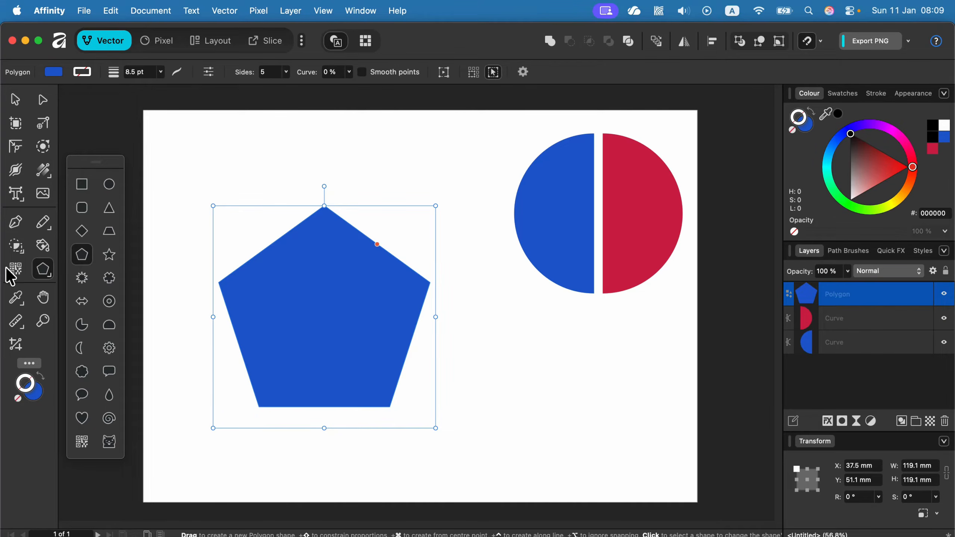
Cut the pentagon in two with the Knife Tool along a bent line from its upper-left edge to its base.
click(82, 337)
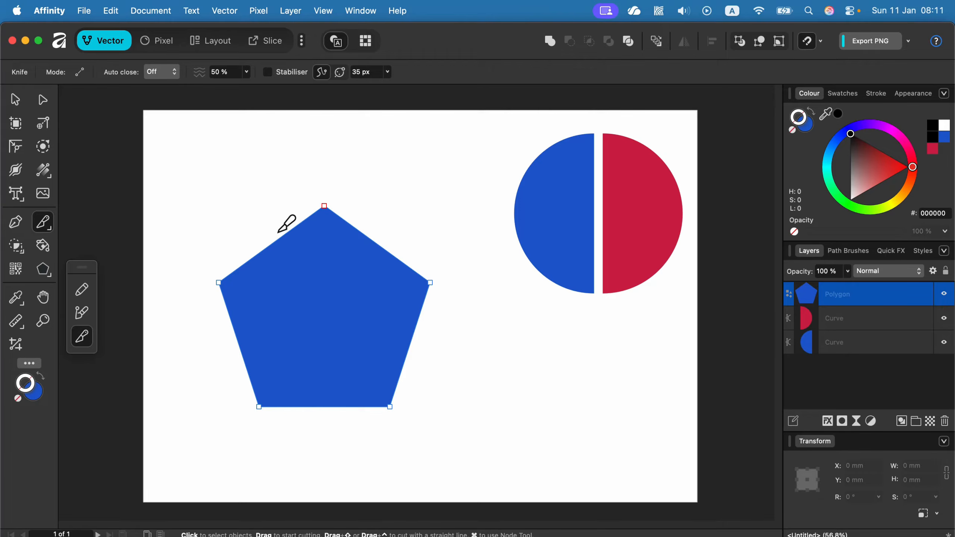
mouse_move(286, 243)
mouse_down()
mouse_move(352, 322)
mouse_move(305, 408)
mouse_up()
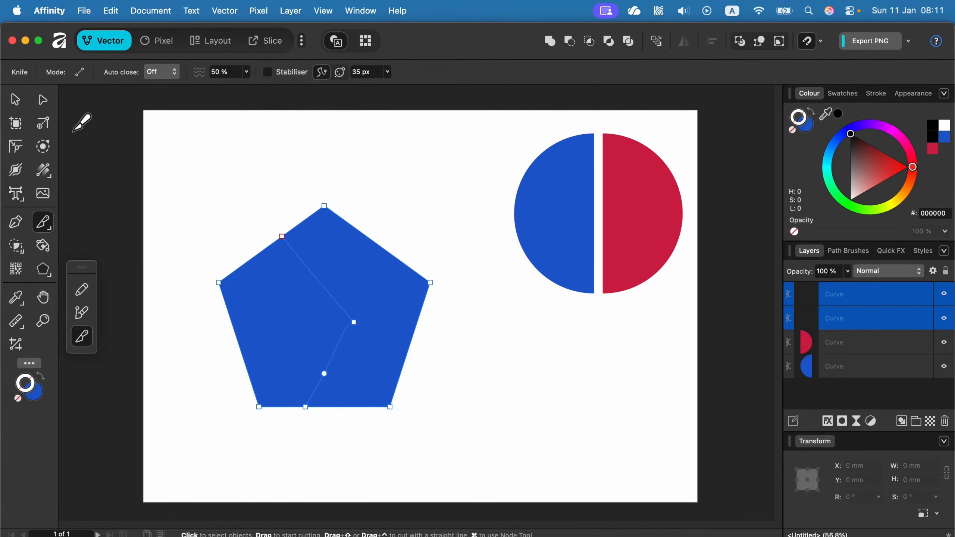
click(15, 100)
click(325, 166)
Move the two cut pentagon pieces up and apart so a clear gap separates them, and deselect them.
click(341, 277)
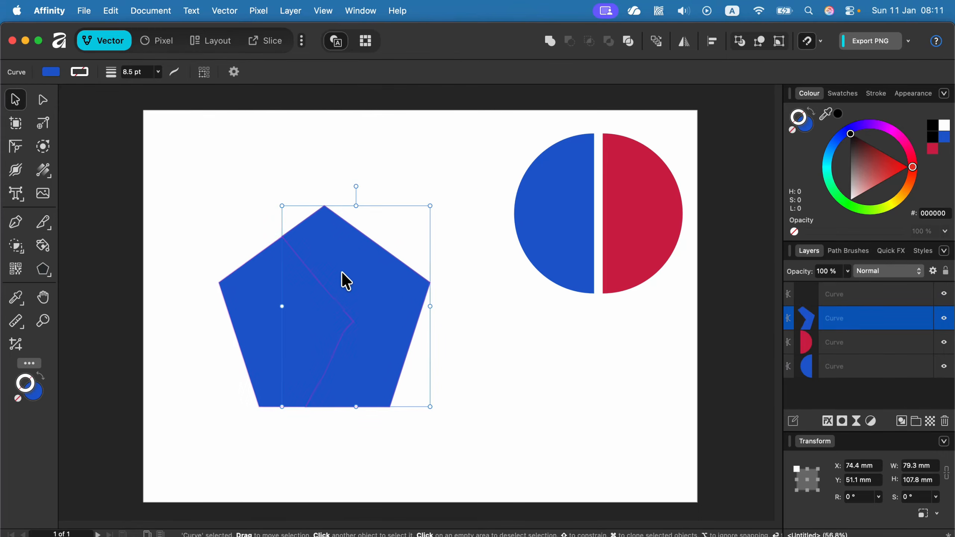
drag(341, 278, 390, 265)
click(261, 278)
drag(391, 255, 389, 205)
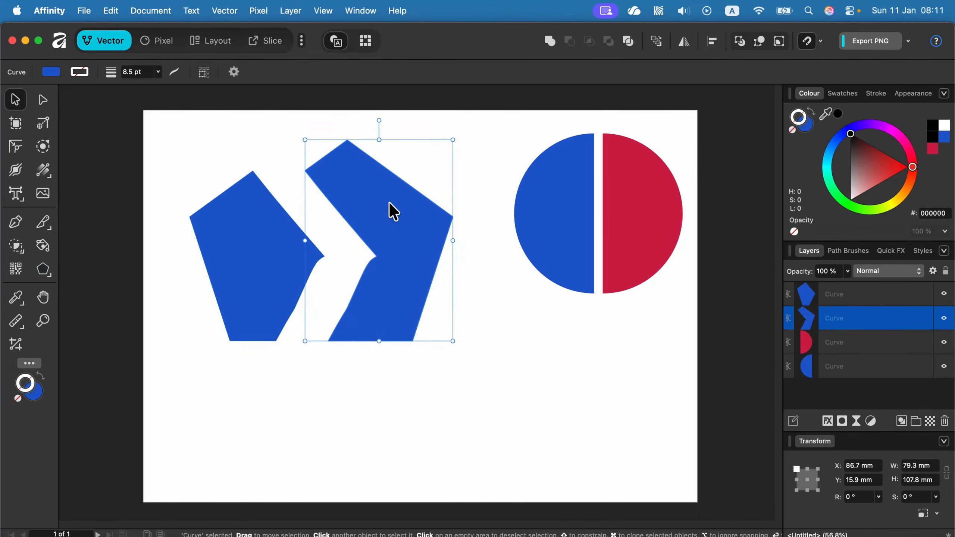
click(460, 159)
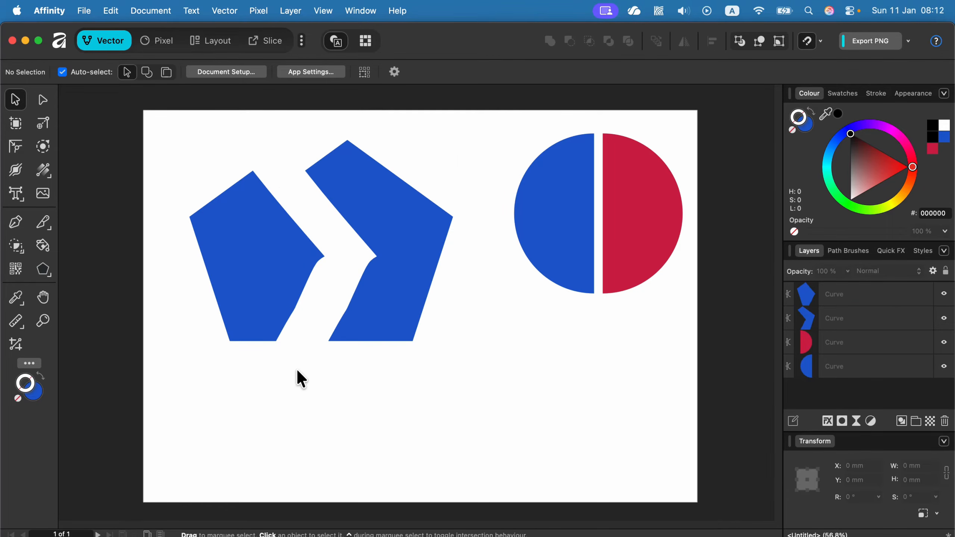
Undo the piece moves and the knife cut to restore the whole pentagon.
key(super+z)
key(super+z)
key(super+z)
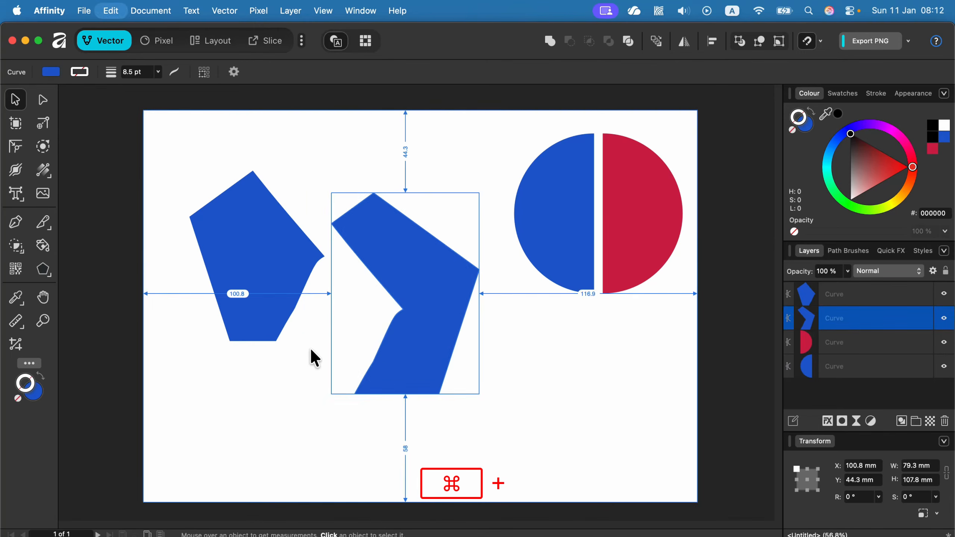
key(super+z)
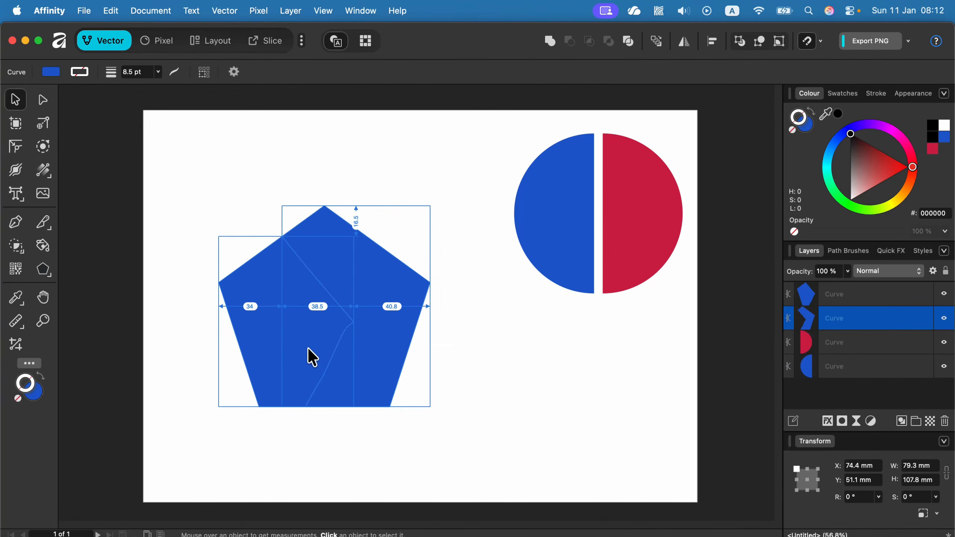
key(super+z)
key(super+z)
key(super+z)
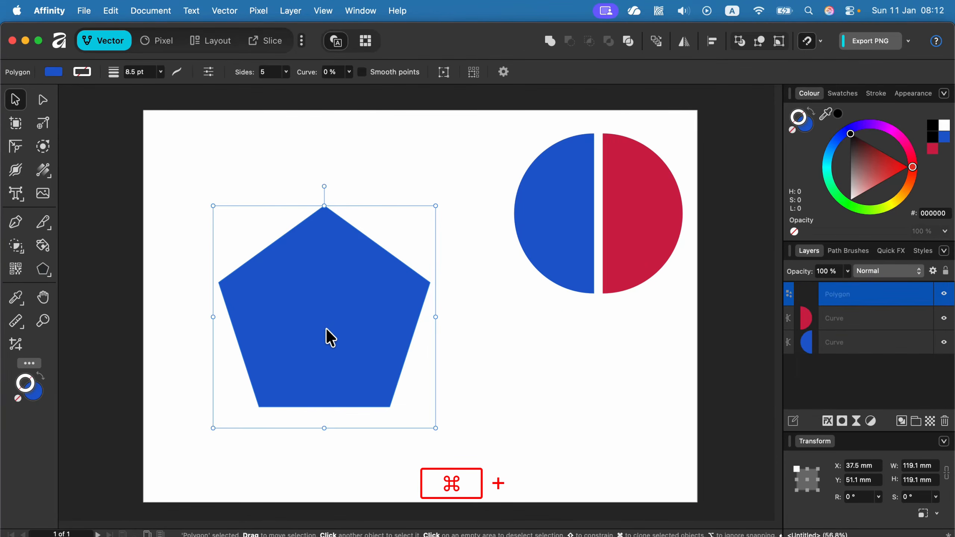
Cut the pentagon with the Knife Tool along a wavy S-shaped line and move the right piece away to the right.
click(47, 222)
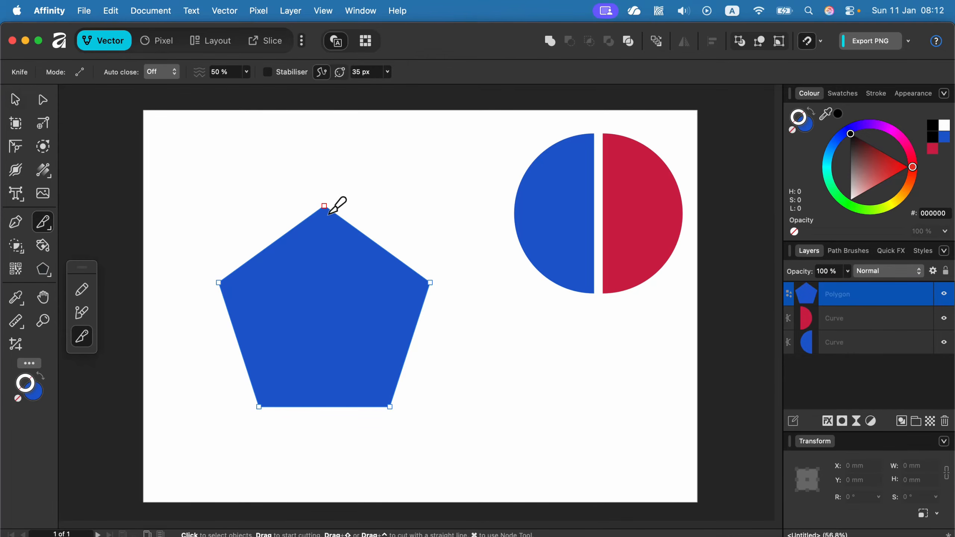
drag(281, 338, 380, 421)
click(14, 100)
click(382, 249)
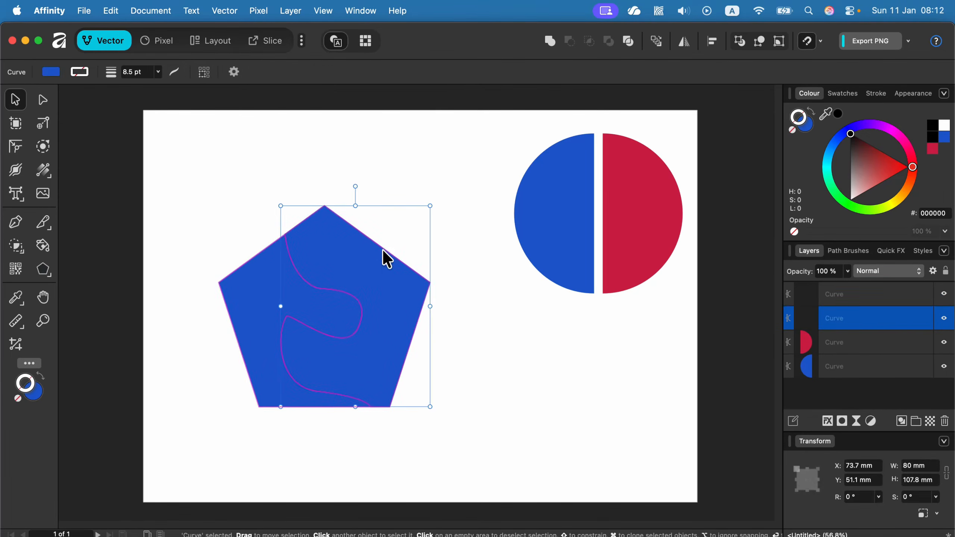
drag(382, 250, 451, 284)
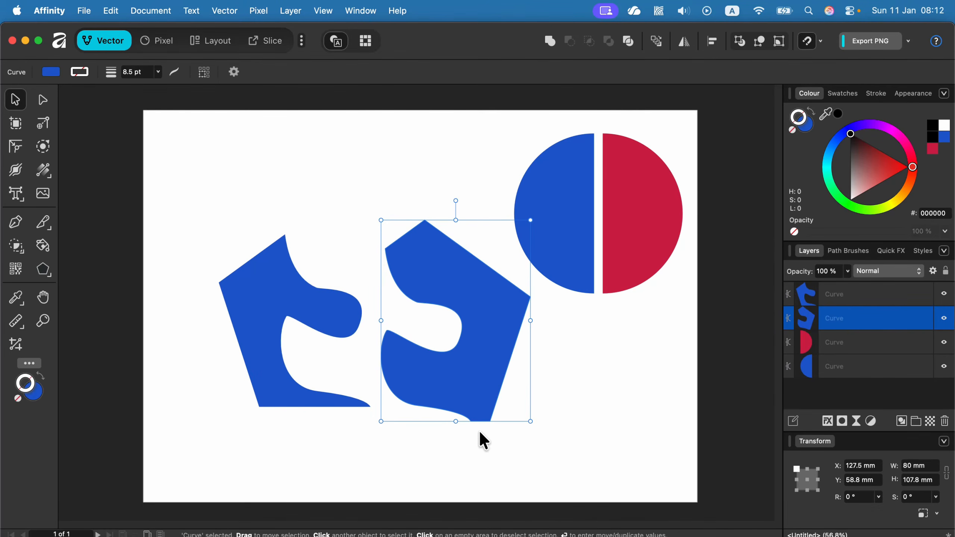
Undo the right piece's move and the wavy cut, and deselect the restored pentagon.
key(super+z)
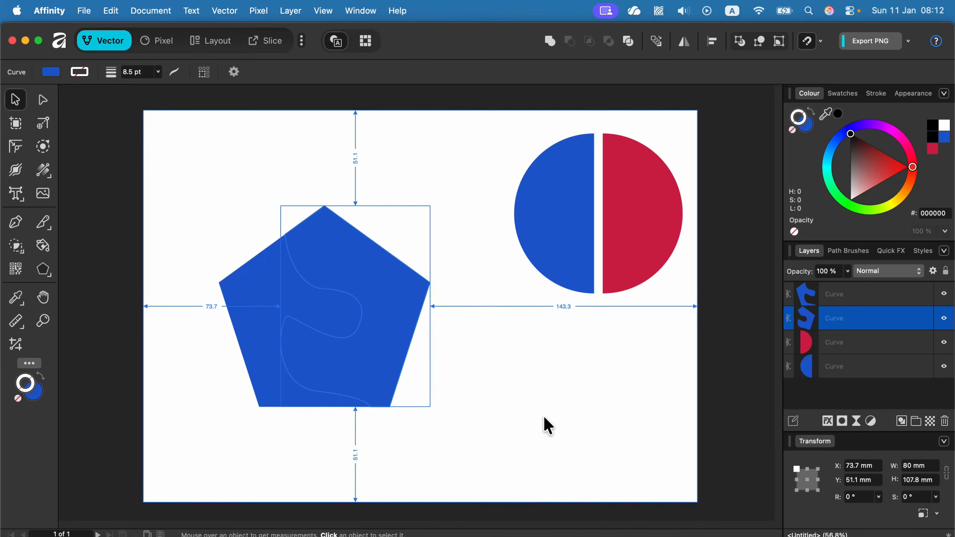
key(super+z)
key(super+z)
key(super+z)
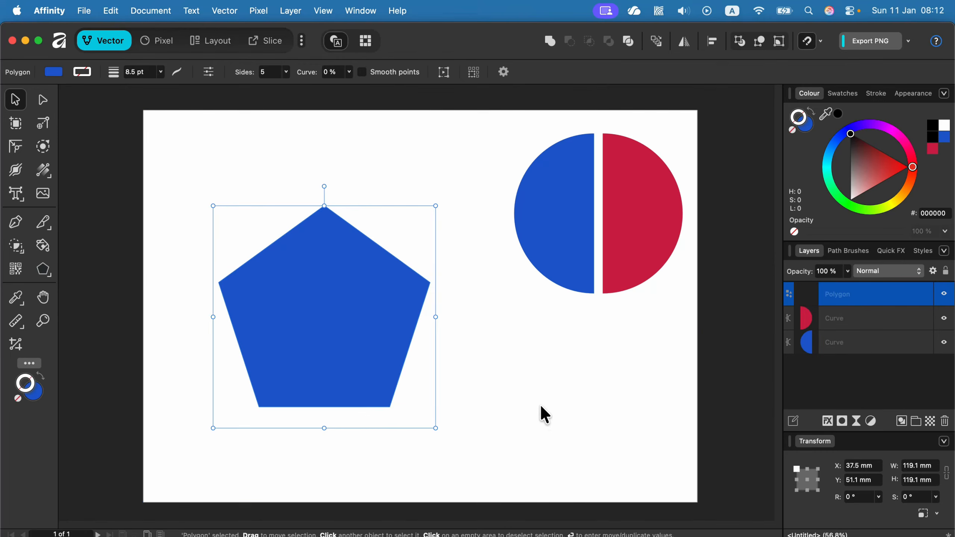
click(210, 214)
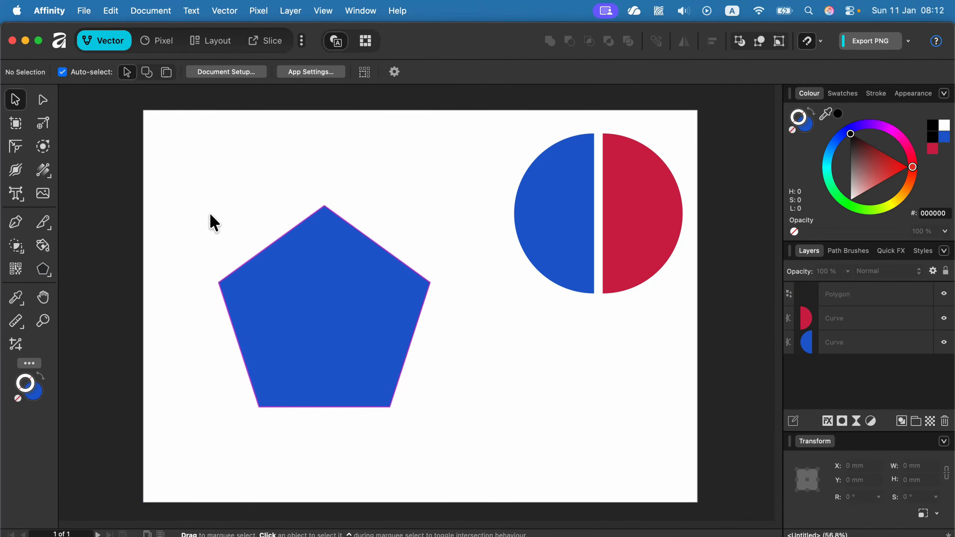
Draw a six-node zigzag line with the Pen Tool from above the pentagon's upper-left edge to below its base.
click(17, 225)
click(286, 220)
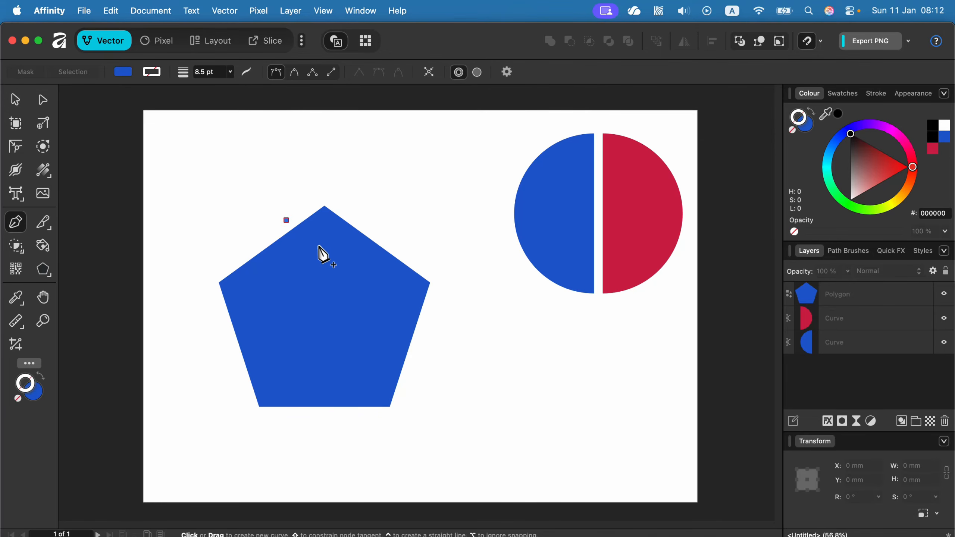
click(325, 248)
click(288, 281)
click(333, 322)
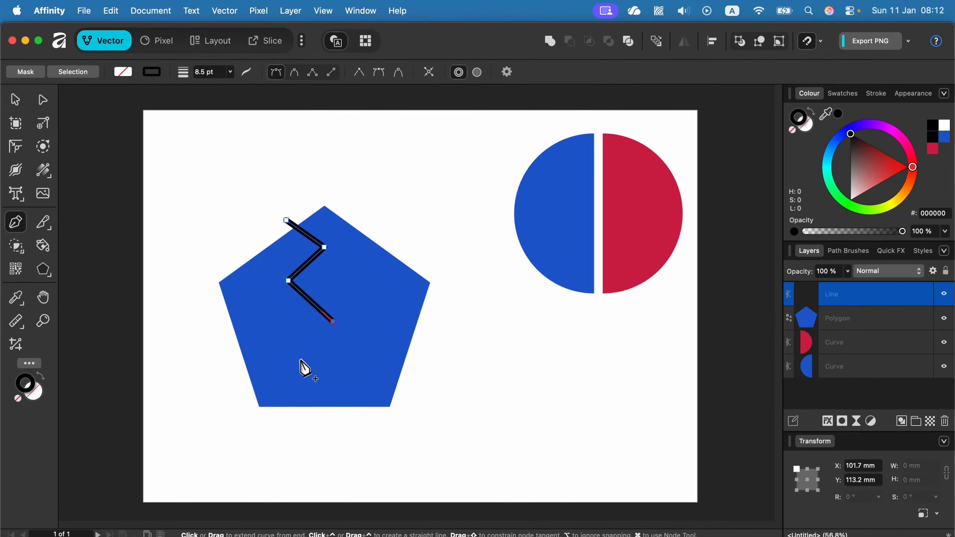
click(300, 362)
click(350, 424)
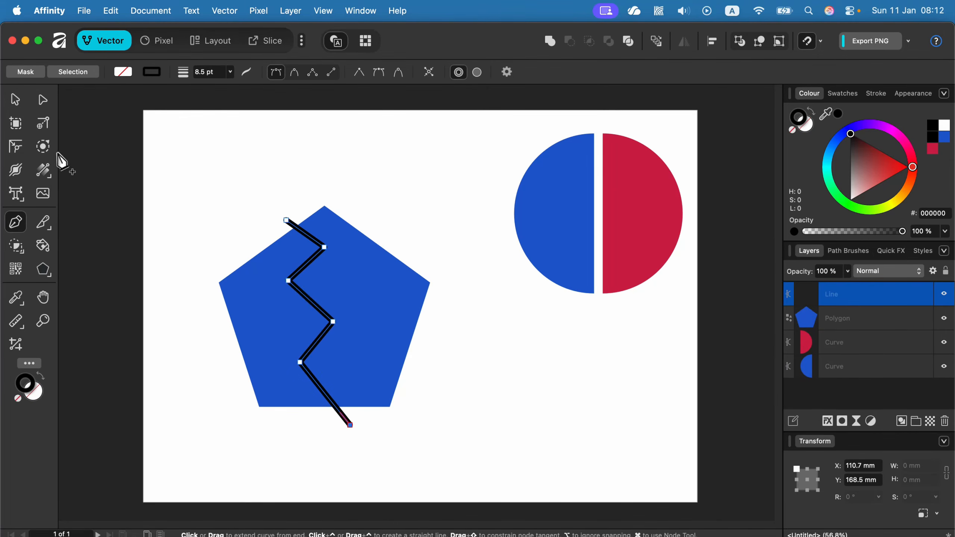
Move the zigzag's second node farther right with the Node Tool and add a node below the fourth, pulled left.
click(43, 100)
drag(324, 248, 343, 257)
click(338, 320)
click(332, 323)
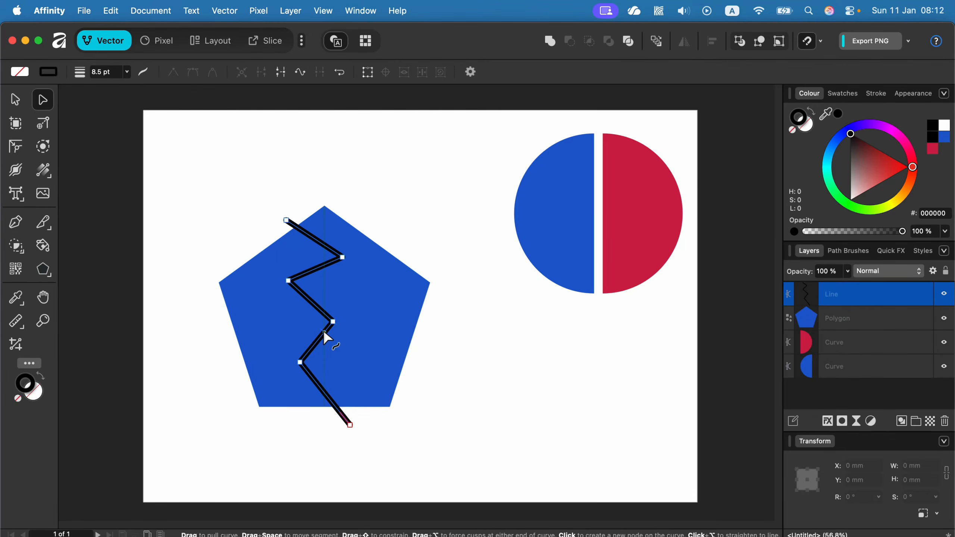
drag(325, 331, 302, 328)
Build a separate shape from the pentagon's area right of the zigzag with the Shape Builder and move it down to the right.
click(14, 98)
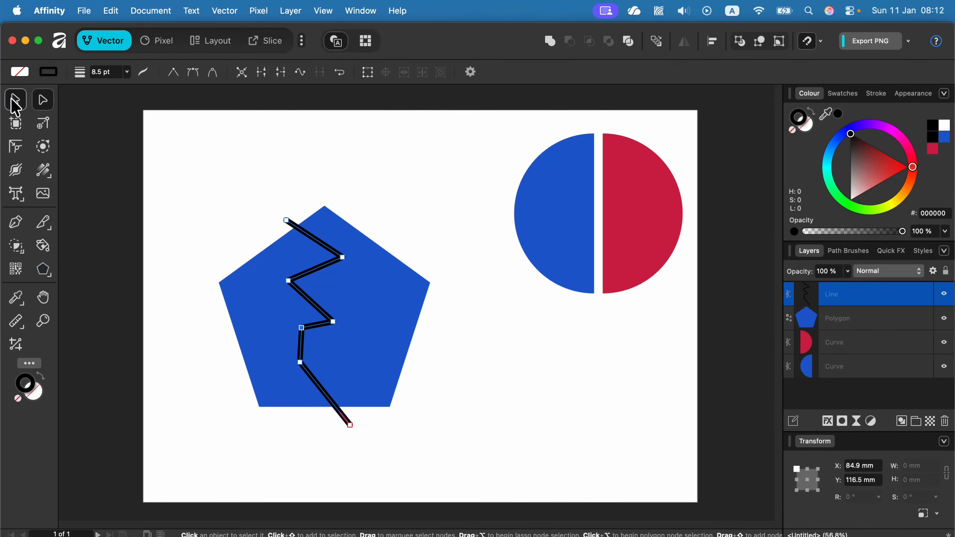
drag(160, 150, 464, 471)
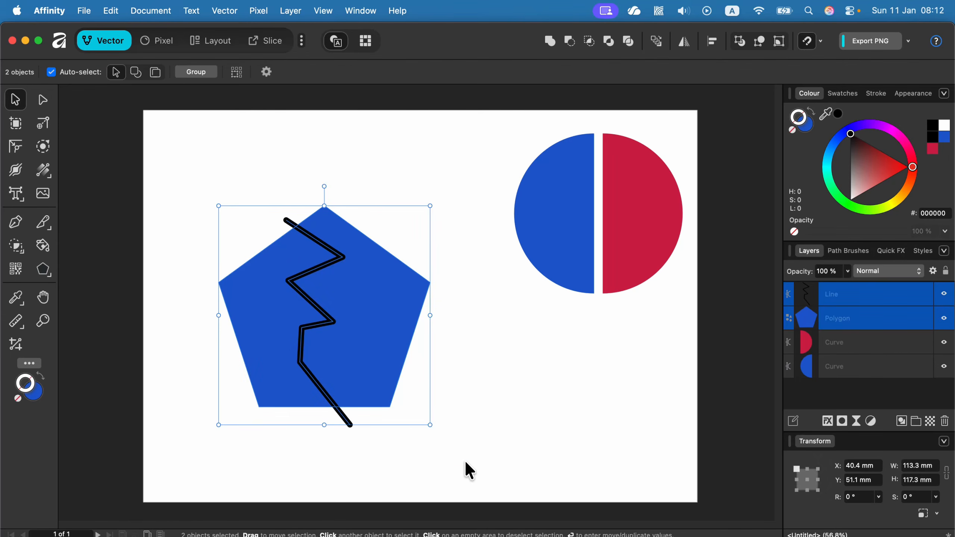
click(16, 248)
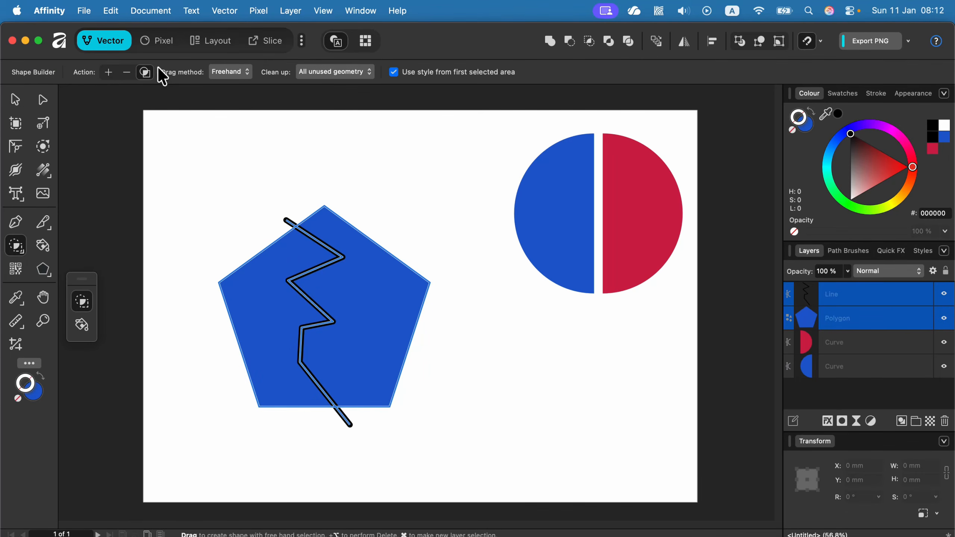
click(382, 305)
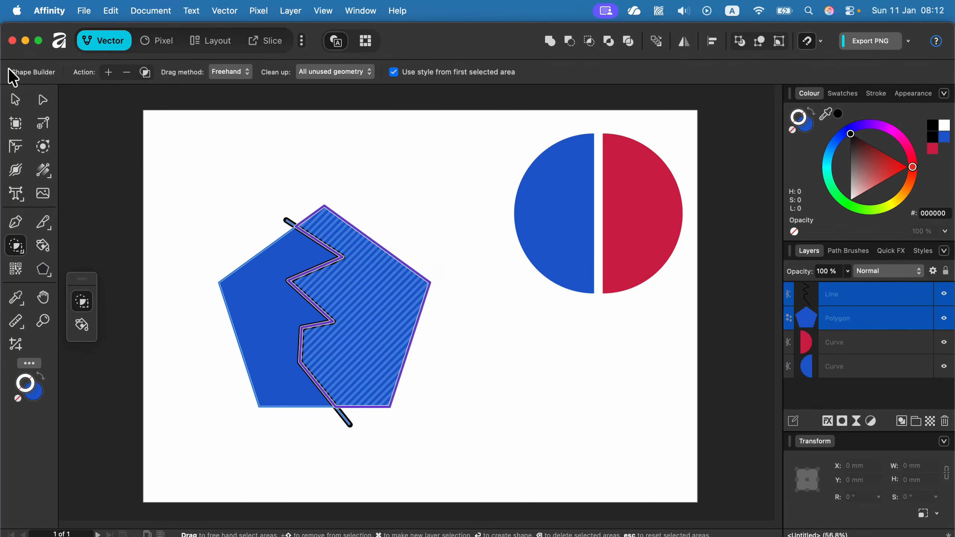
click(15, 100)
key(super+d)
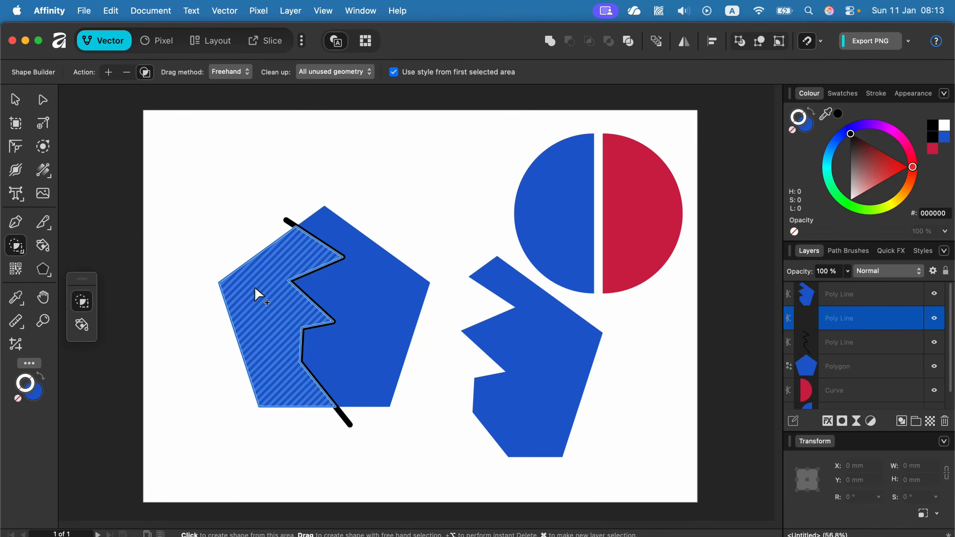
Move the left zigzag piece beside the right one, bases aligned, leaving a narrow gap between the halves.
click(18, 105)
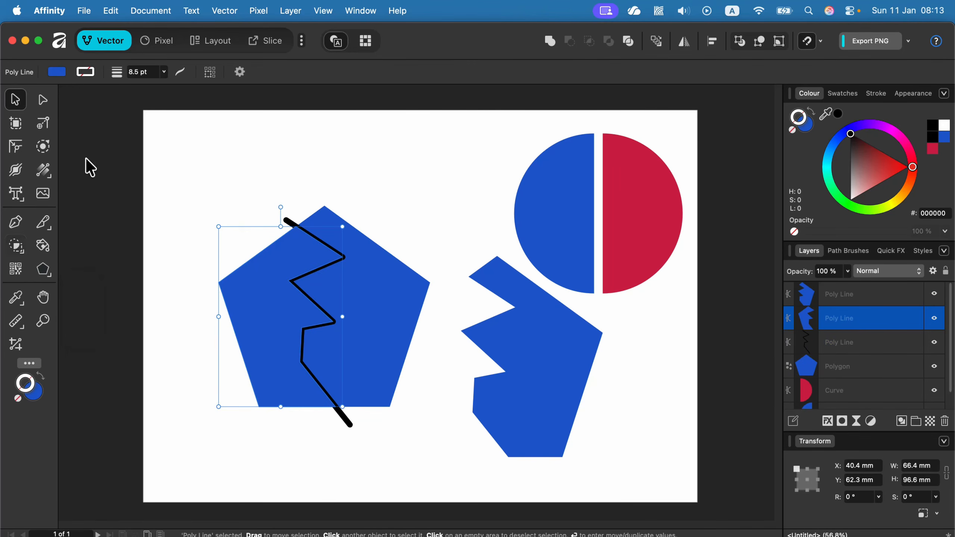
drag(282, 292, 435, 389)
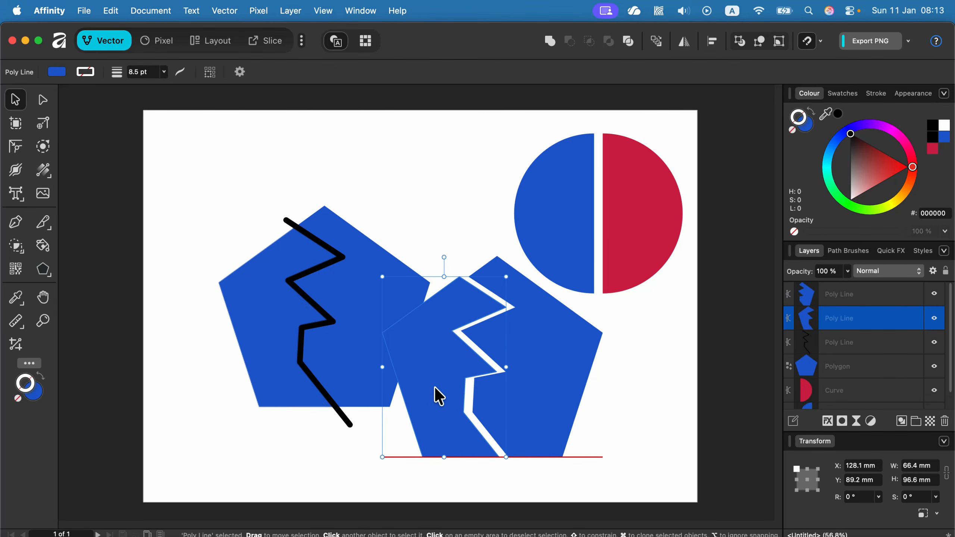
Delete the original pentagon and the black zigzag line.
click(350, 287)
key(BackSpace)
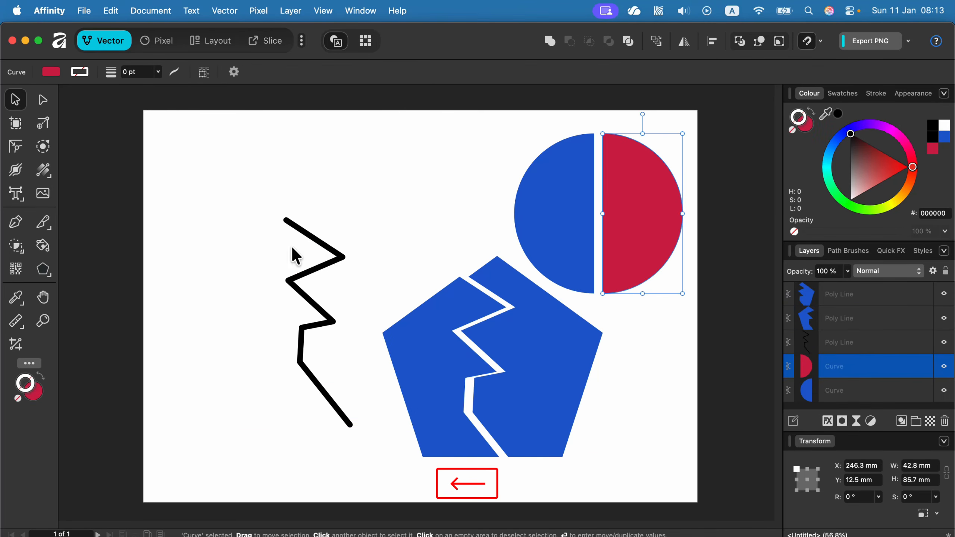
click(338, 260)
key(BackSpace)
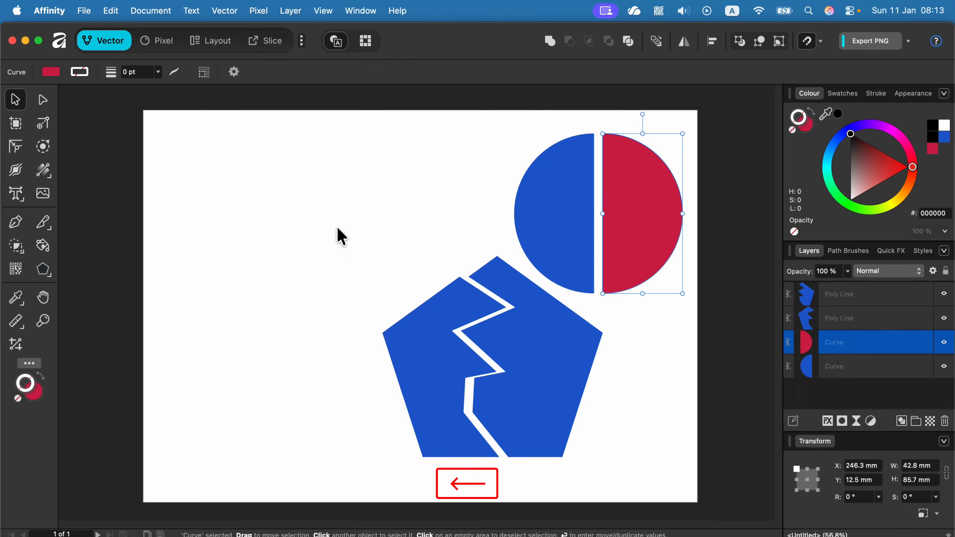
Move both pentagon halves together up and left into the empty area beside the split circle, and deselect them.
click(443, 337)
shift+click(563, 360)
drag(555, 403, 404, 321)
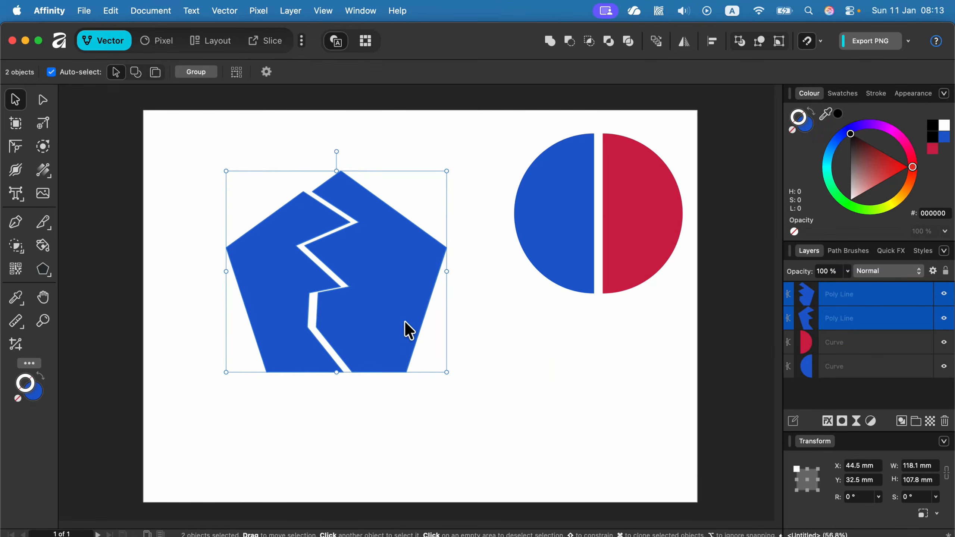
click(514, 372)
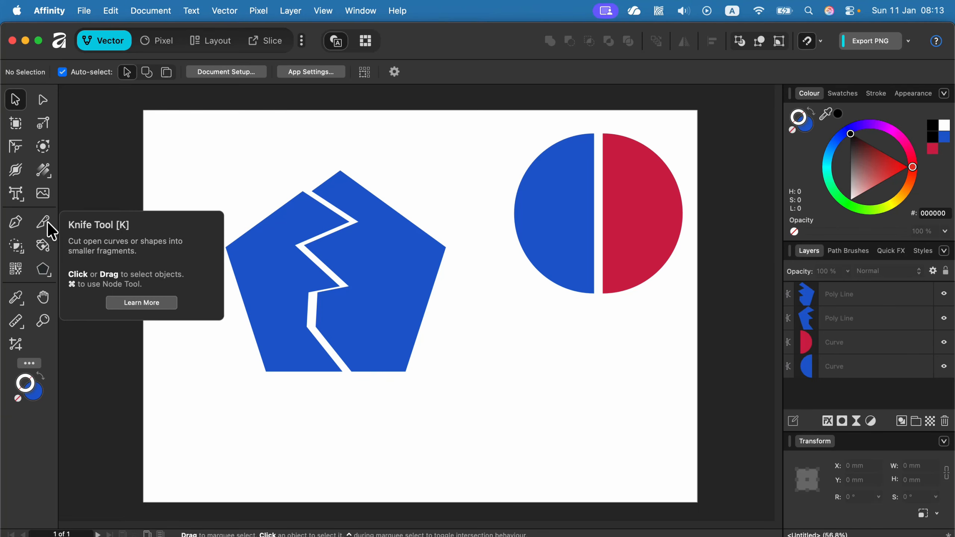
Cut the pentagon's right half with the Knife Tool along a gently sloping line across its middle and move the upper fragment slightly up-right.
click(338, 226)
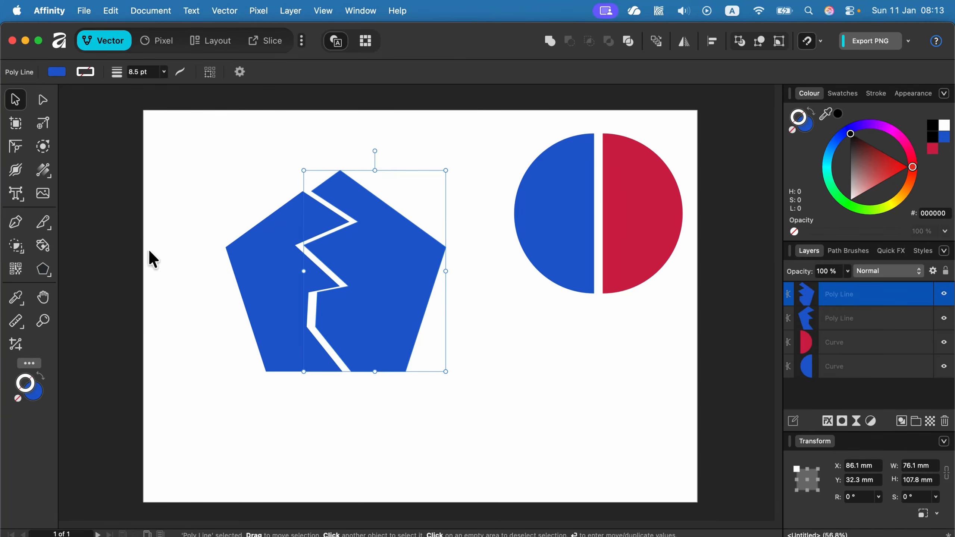
click(48, 226)
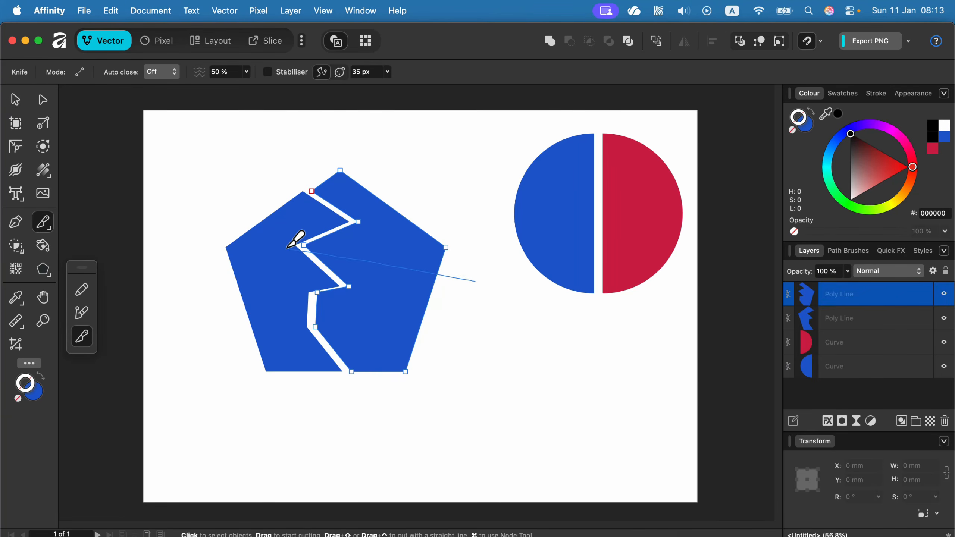
drag(289, 247, 290, 248)
click(15, 98)
click(417, 180)
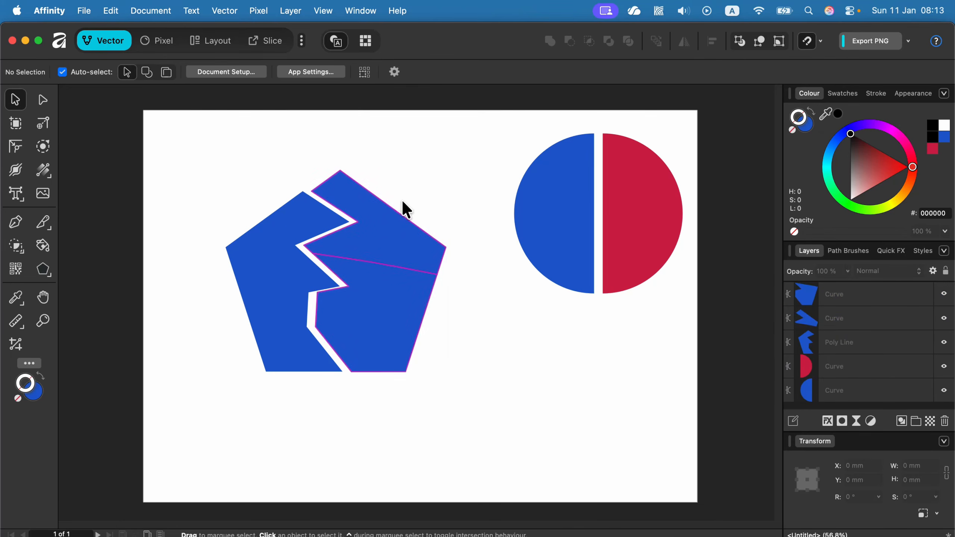
click(398, 211)
drag(396, 216, 405, 211)
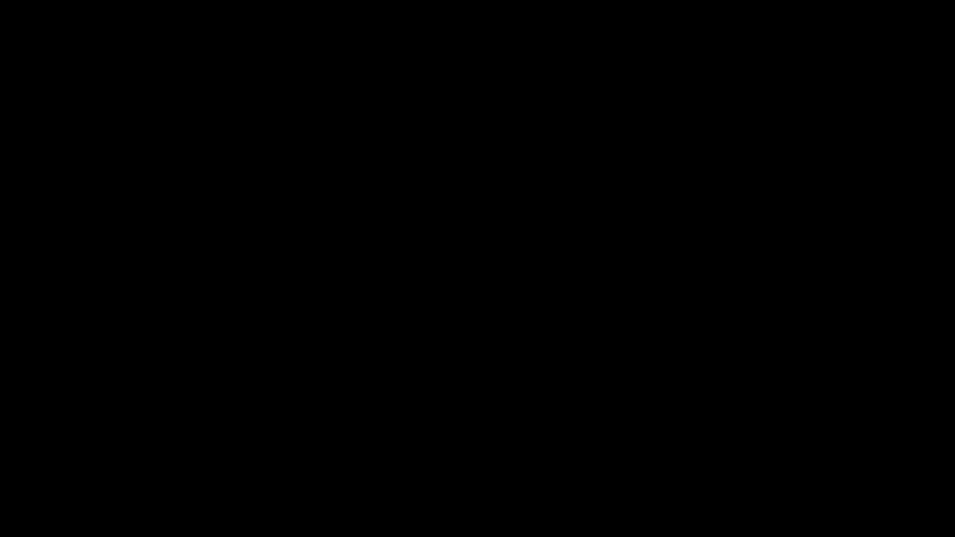